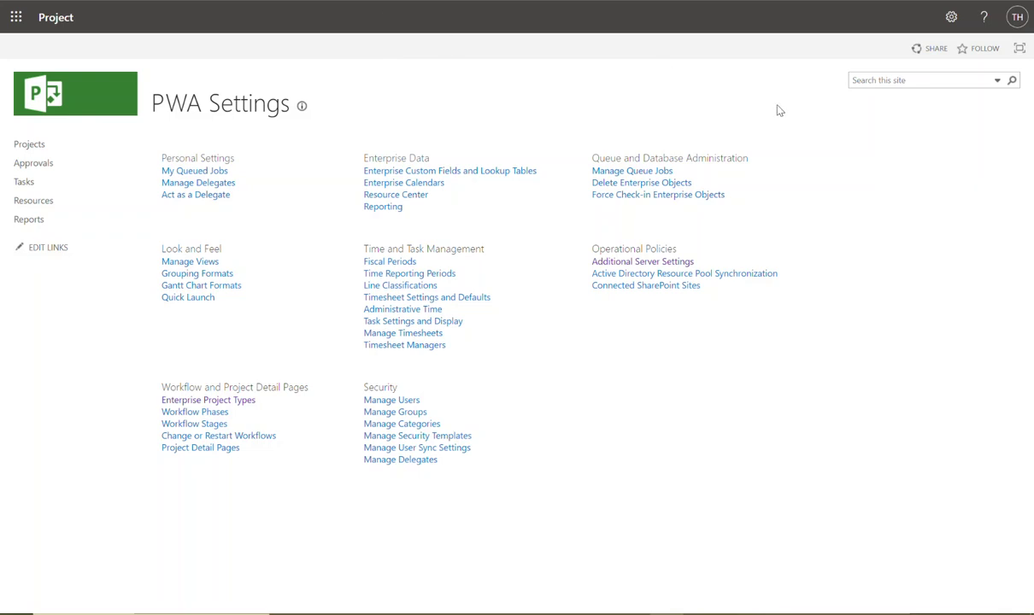
Display Server Settings in the Quick Launch navigation and save the change.
left_click(952, 18)
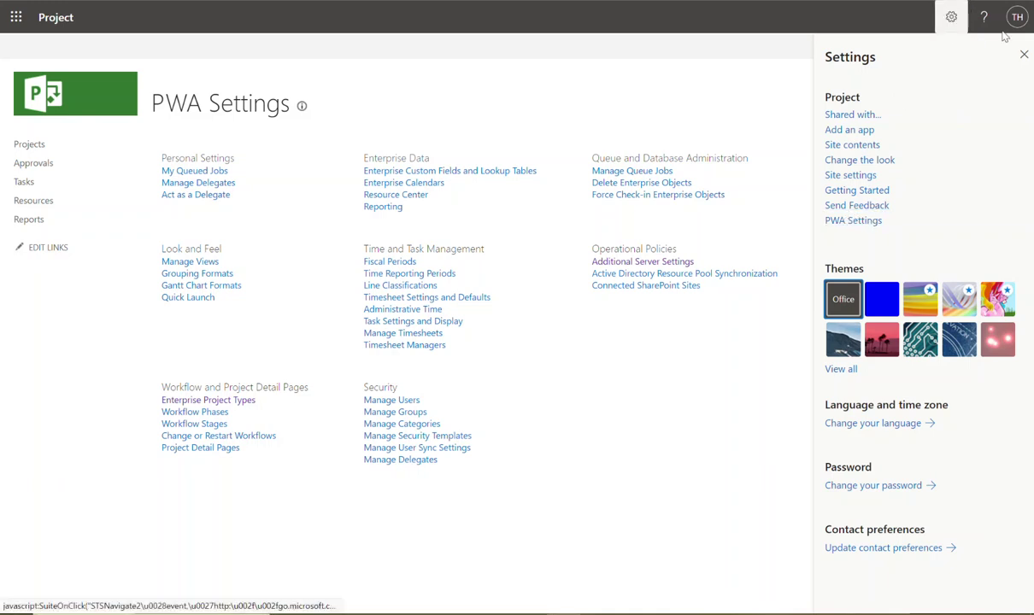
left_click(951, 19)
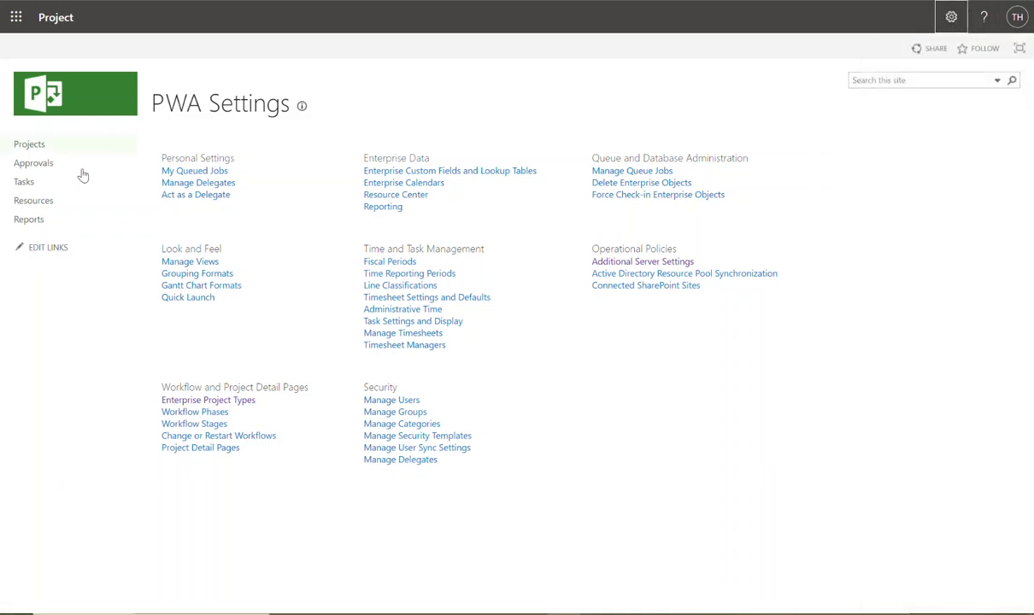
left_click(52, 247)
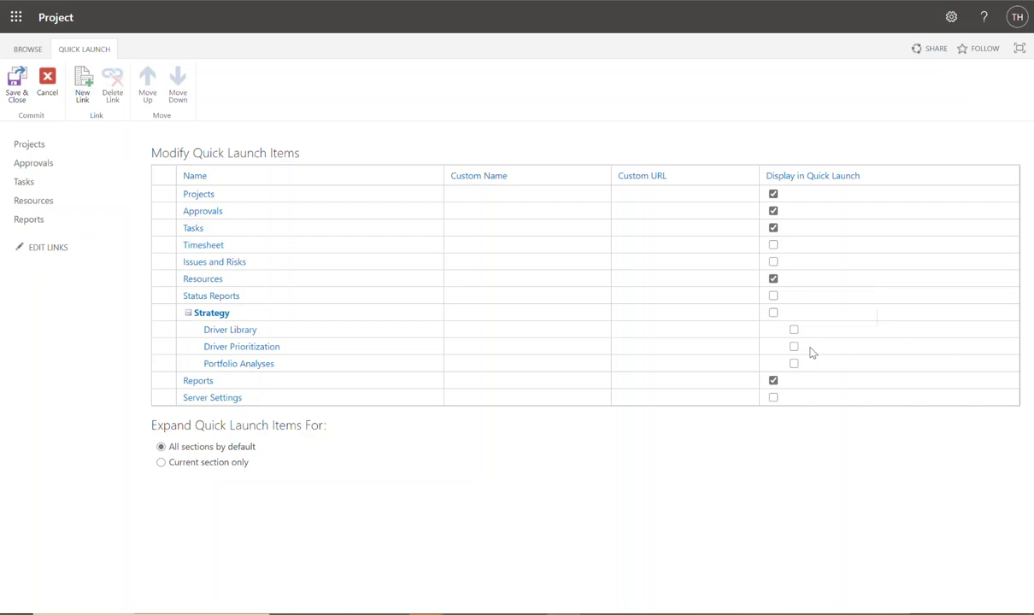
left_click(773, 399)
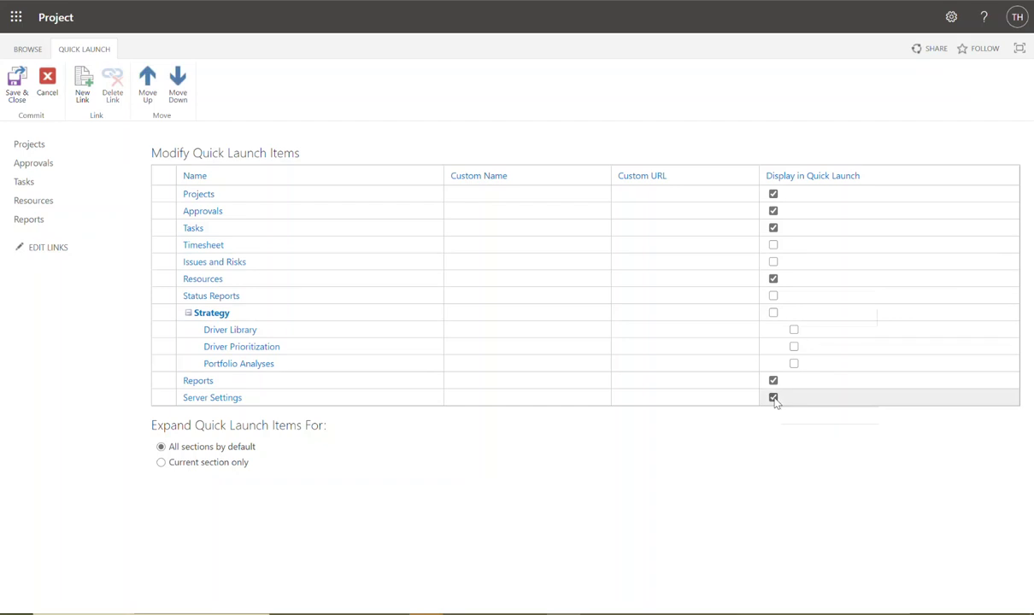
left_click(20, 94)
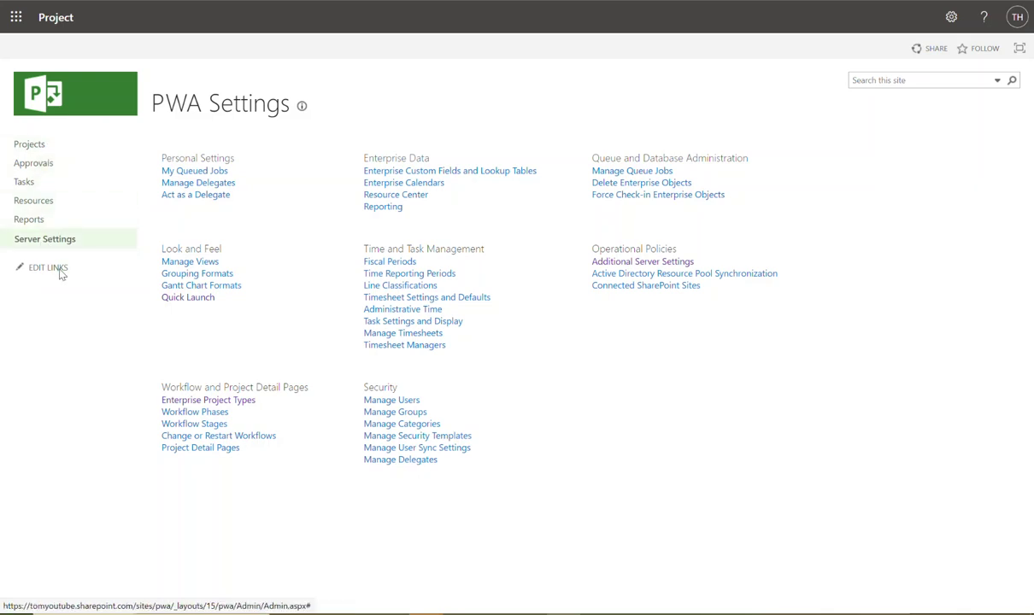
Reopen the Quick Launch link editor, examine the reordering options for Portfolio Analyses, and save and close it.
left_click(58, 272)
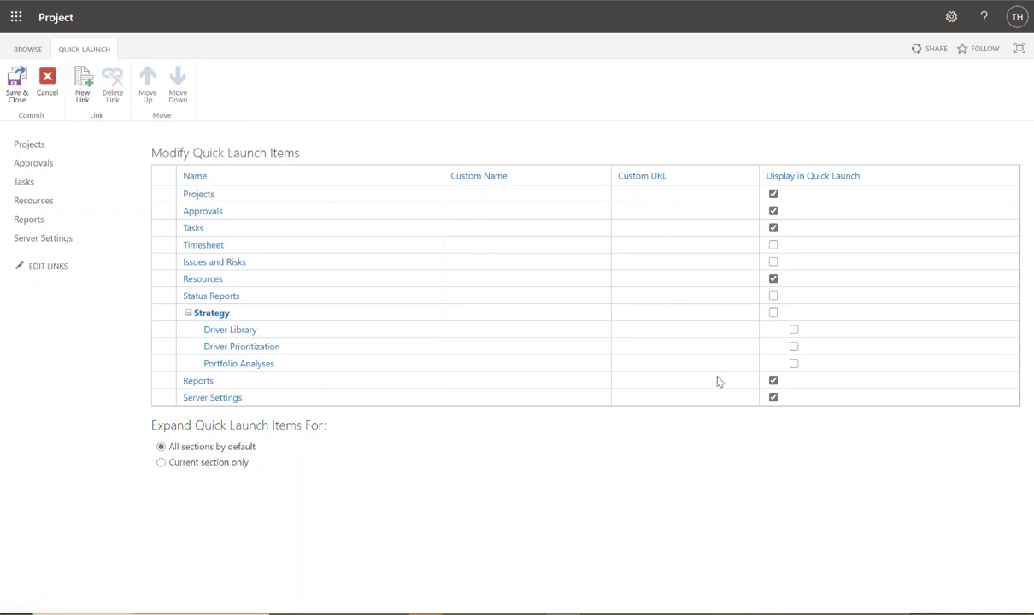
left_click(285, 369)
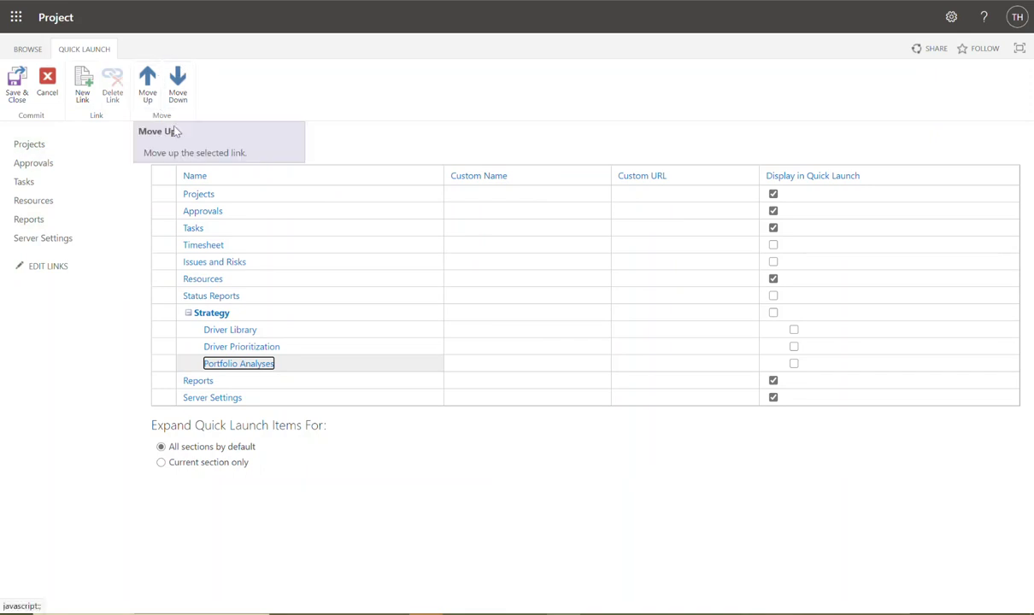
left_click(16, 84)
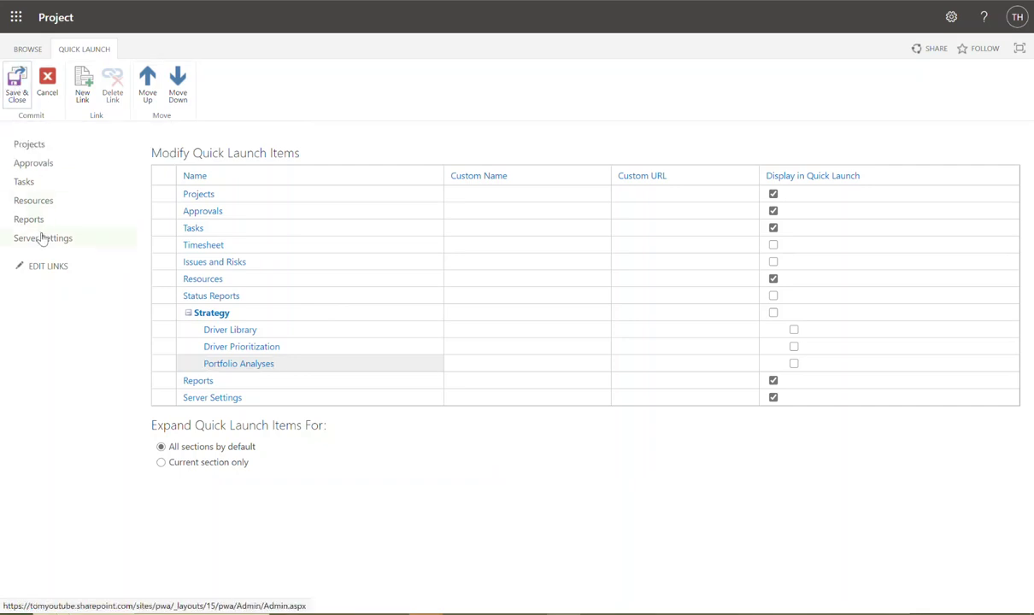
Start a new lookup table named Program from the Enterprise Custom Fields and Lookup Tables page.
left_click(949, 19)
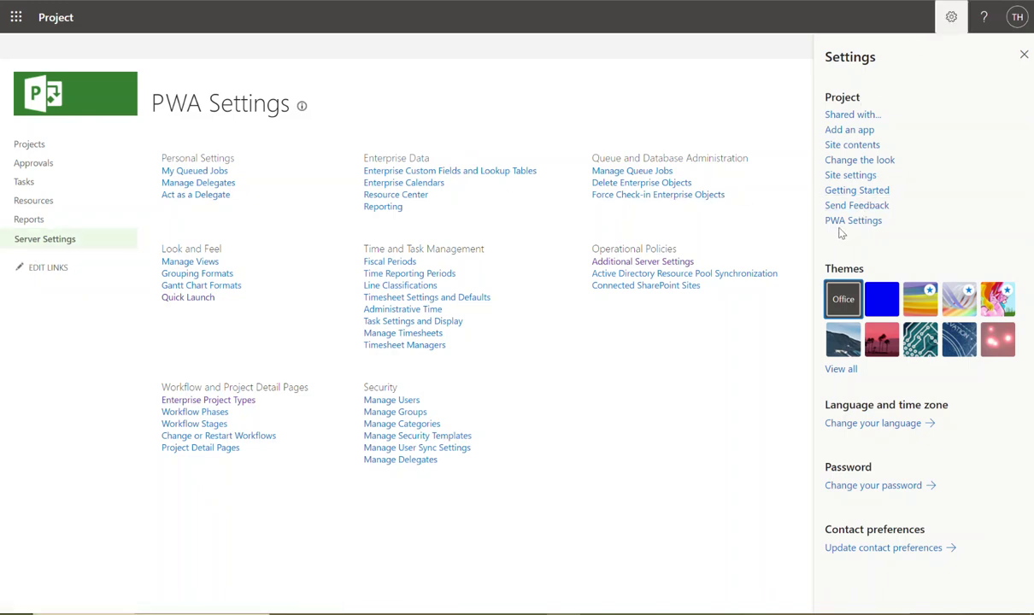
left_click(462, 175)
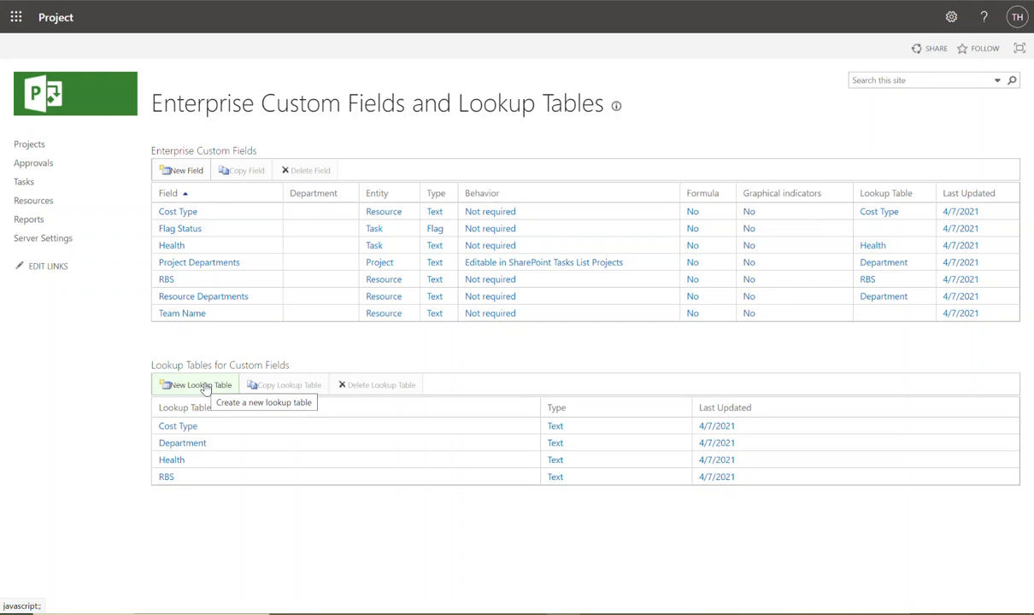
left_click(205, 388)
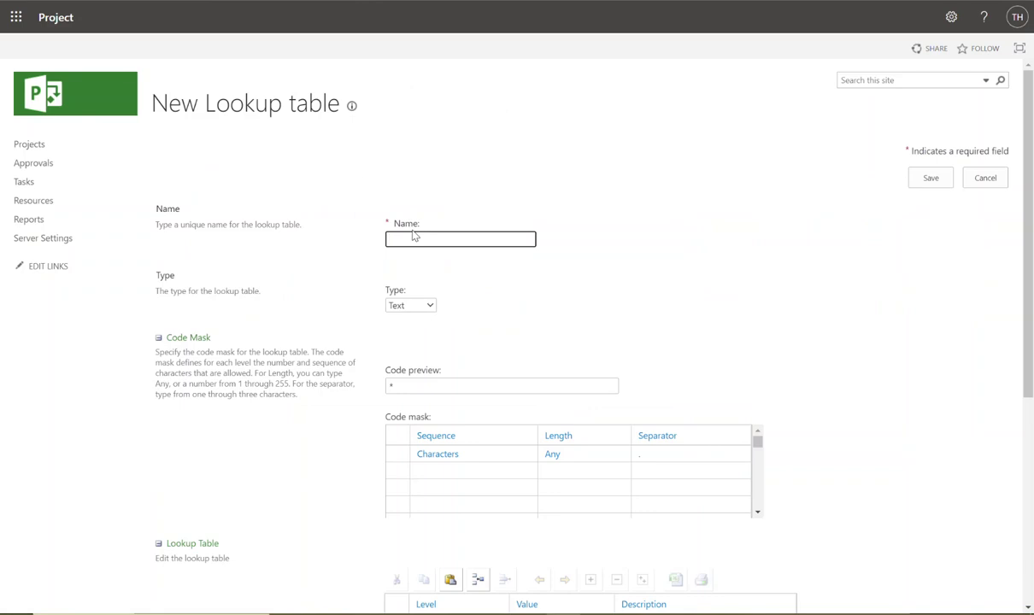
type("Program")
scroll(531, 344, "down", 2)
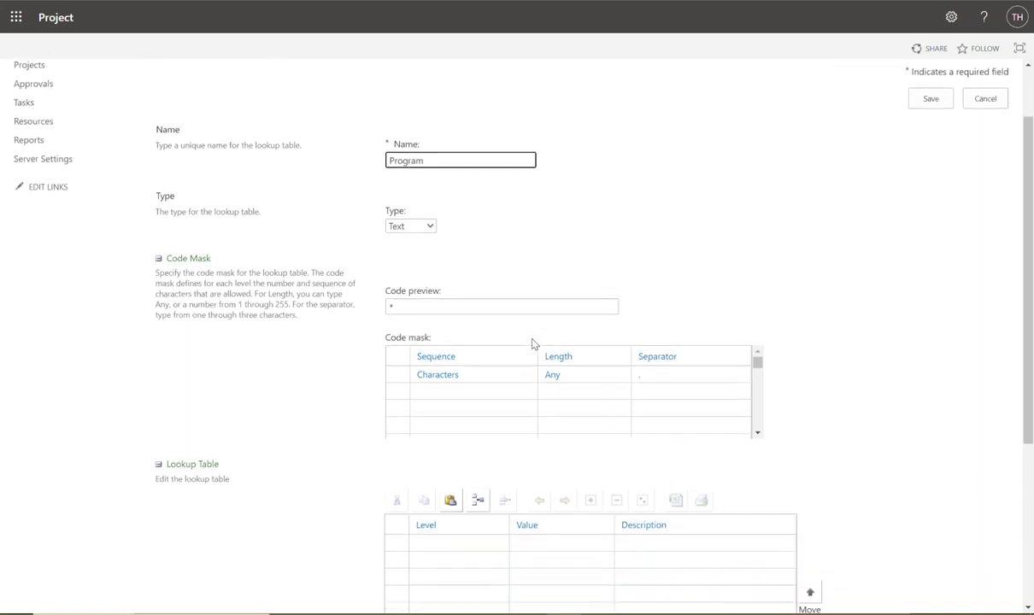
scroll(513, 434, "up", 2)
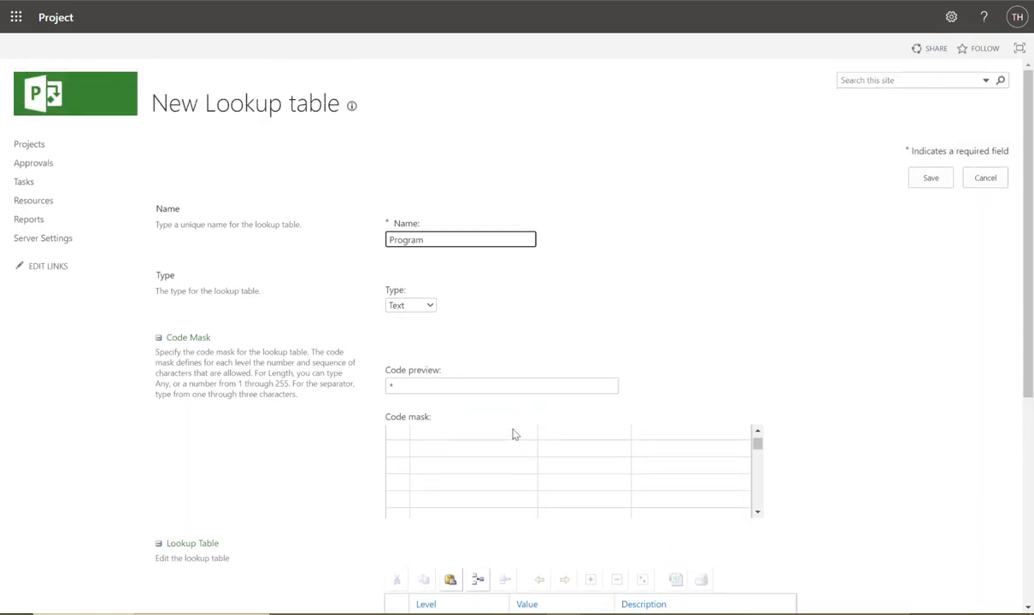
Add the values Major Software development and Minor Enhancements to the lookup table.
scroll(581, 307, "down", 4)
left_click(554, 357)
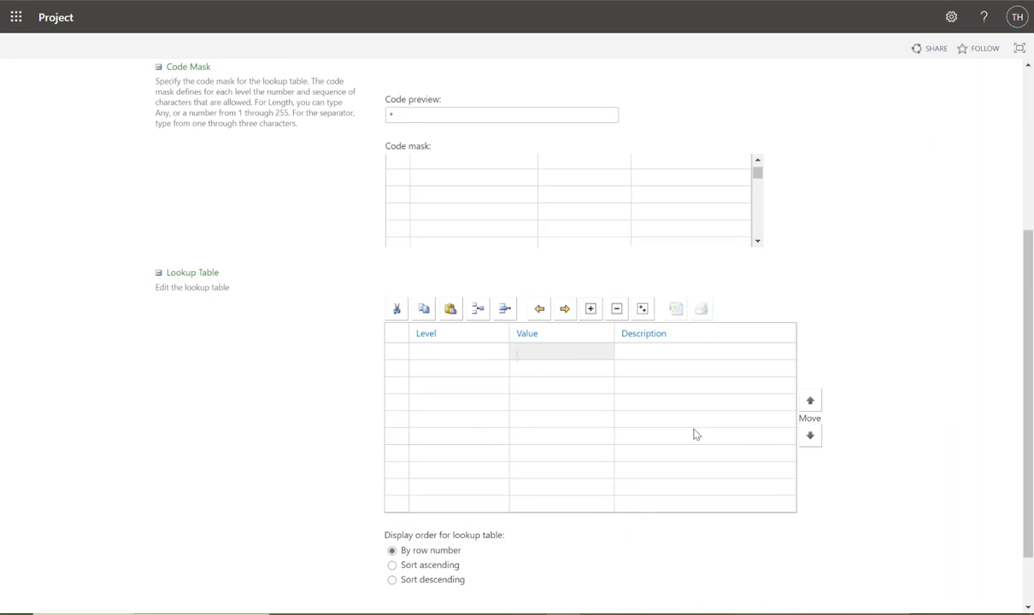
type("Major")
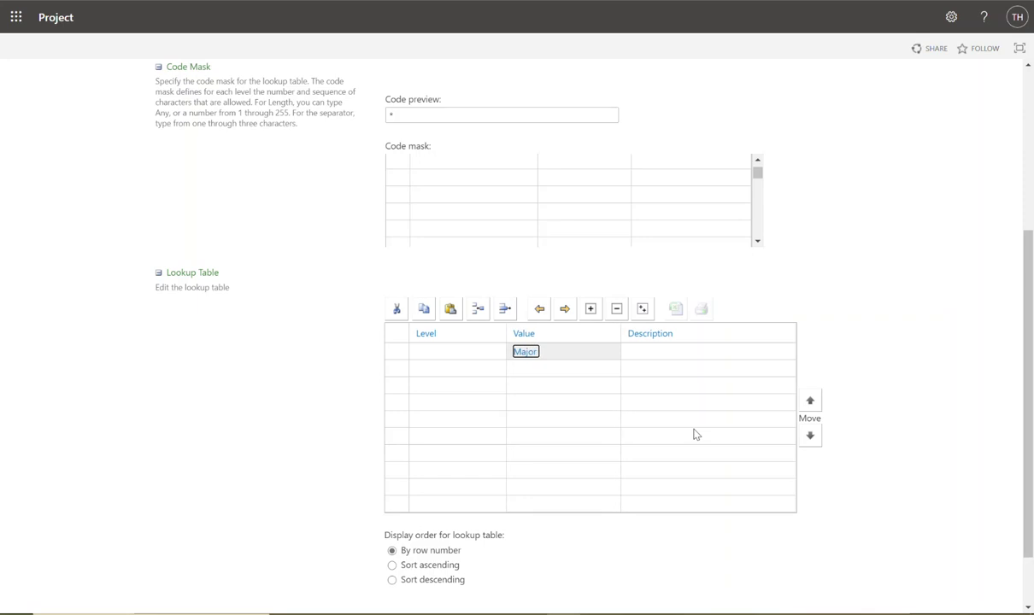
type(" Software")
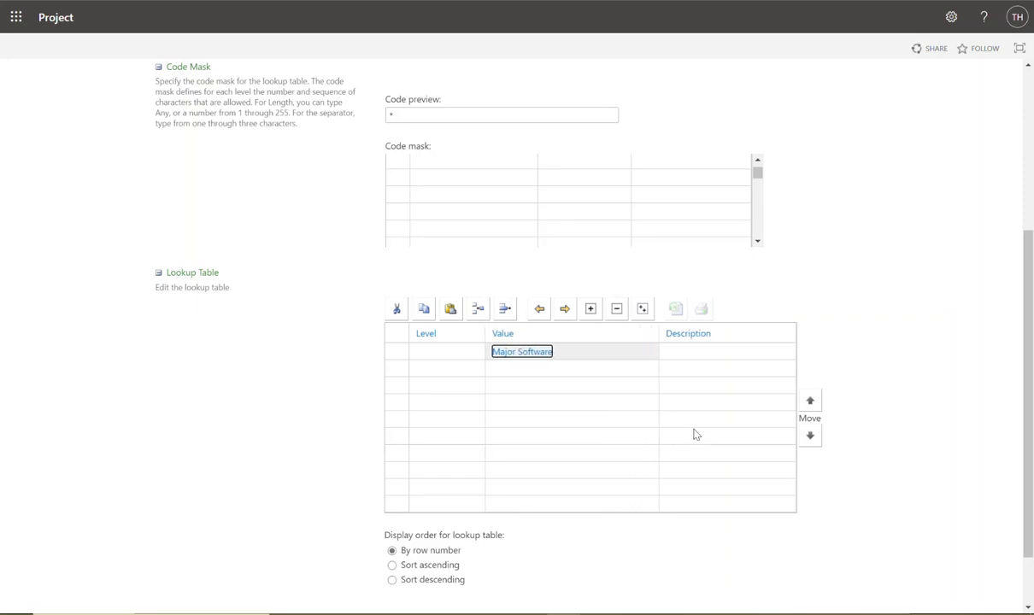
type(" development")
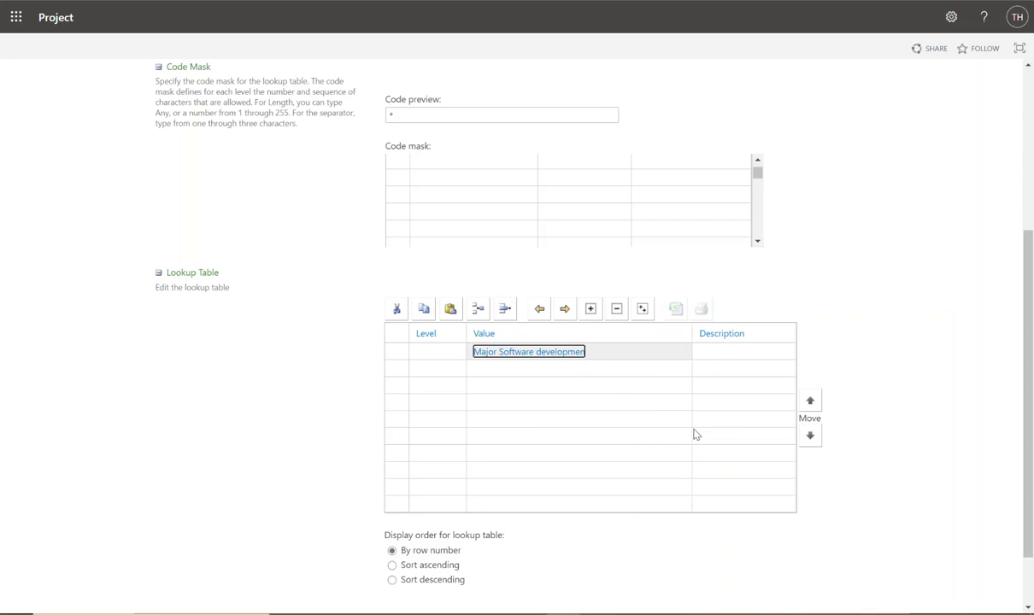
key("Return")
type("Minor Enhancements")
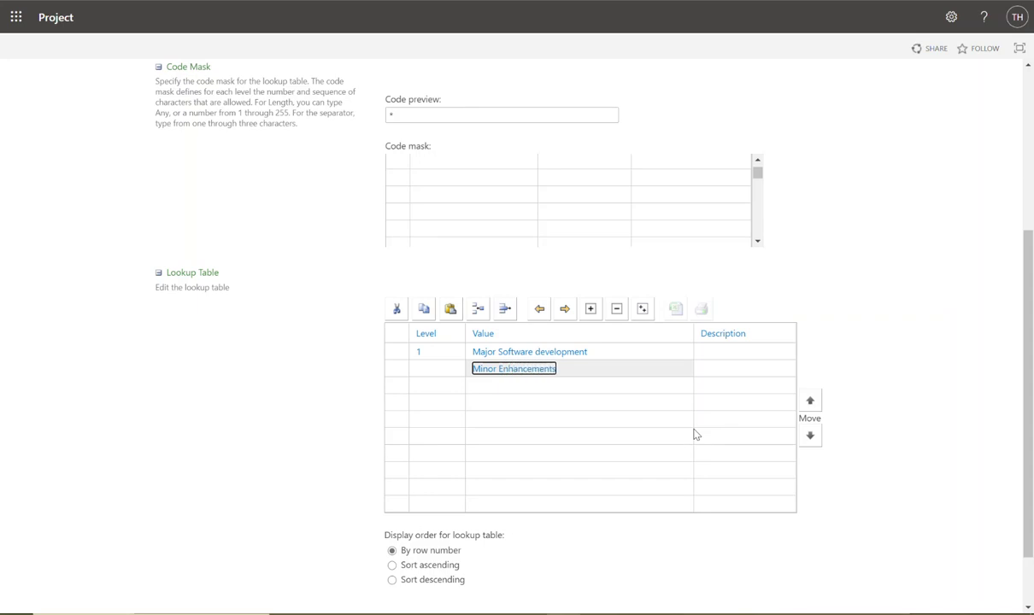
key("Return")
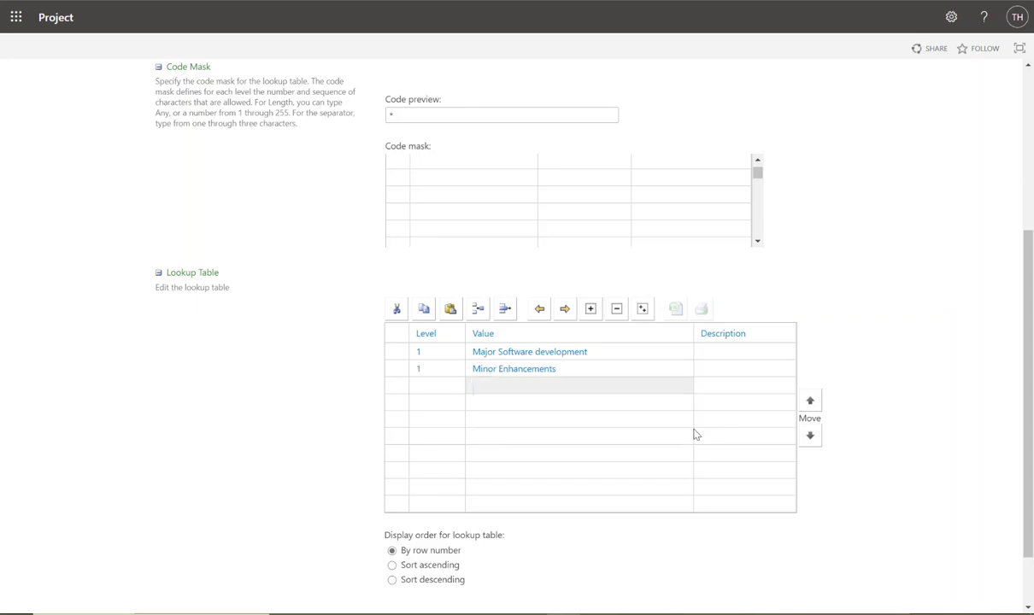
Add the values Regulatory, Reg - Compliance and Reg - Internal below the existing lookup table rows.
type("Regular")
type("ory")
key("Return")
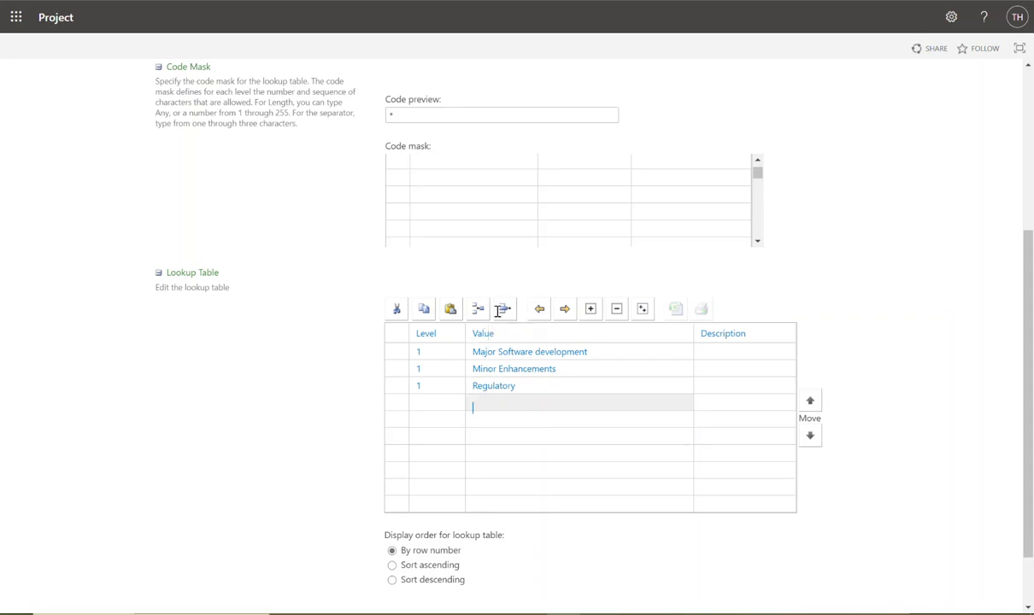
left_click(507, 401)
type("Reg - Compliance")
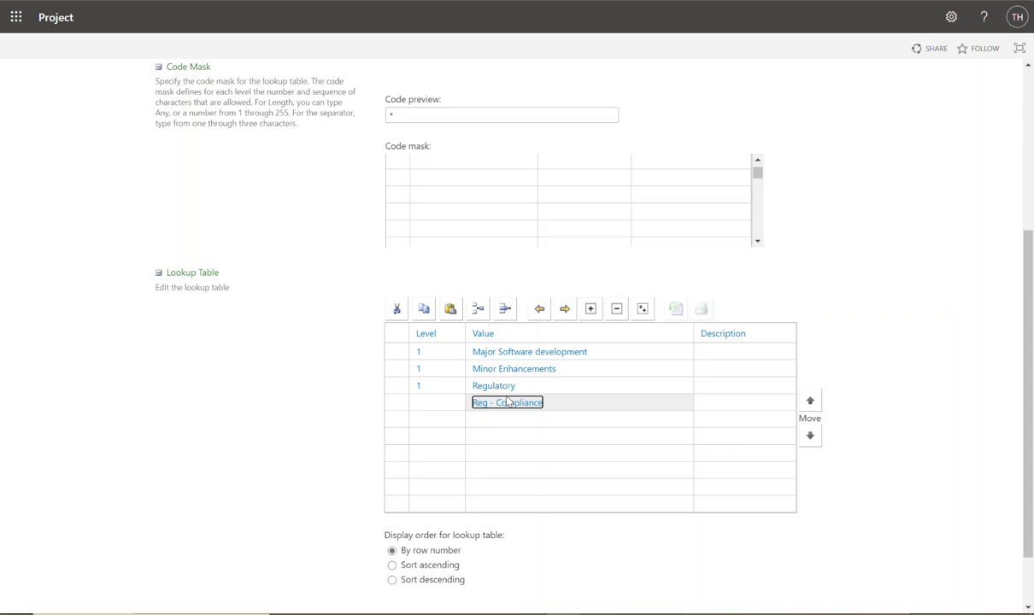
key("Return")
type("Reg")
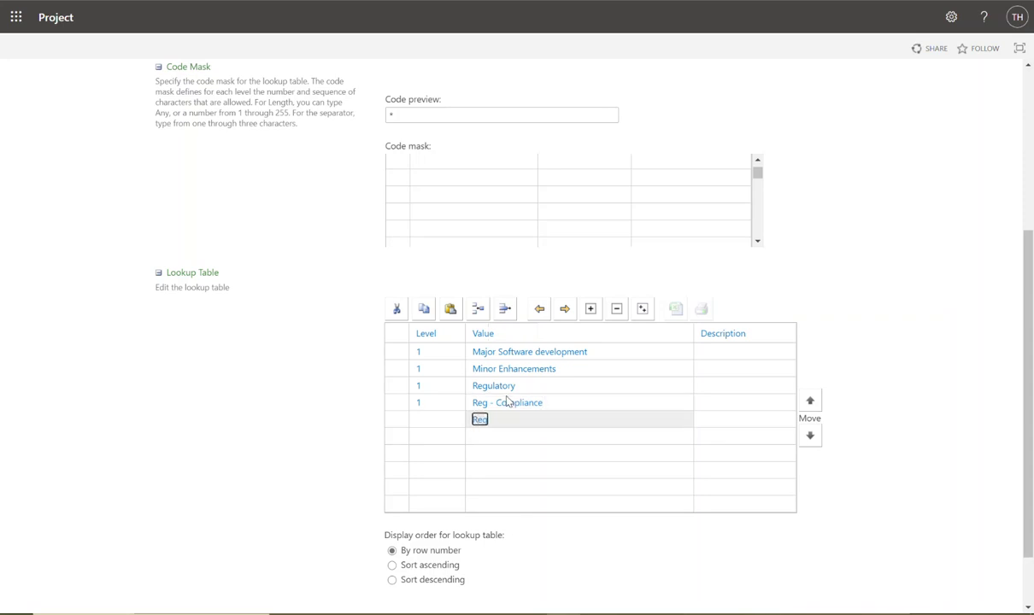
type(" - Internal")
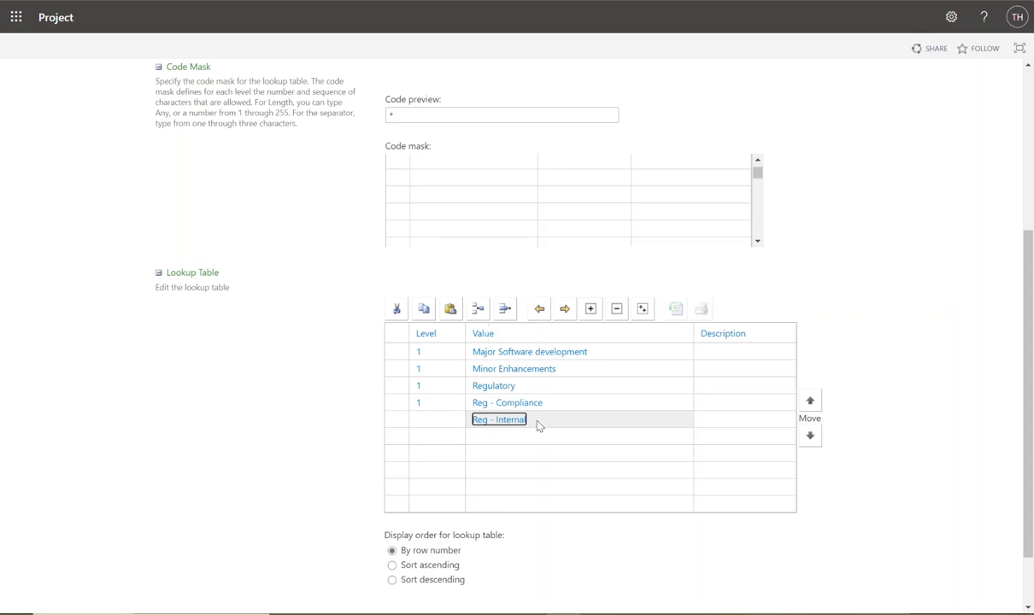
Indent Reg - Compliance and Reg - Internal one level beneath Regulatory.
left_click(517, 402)
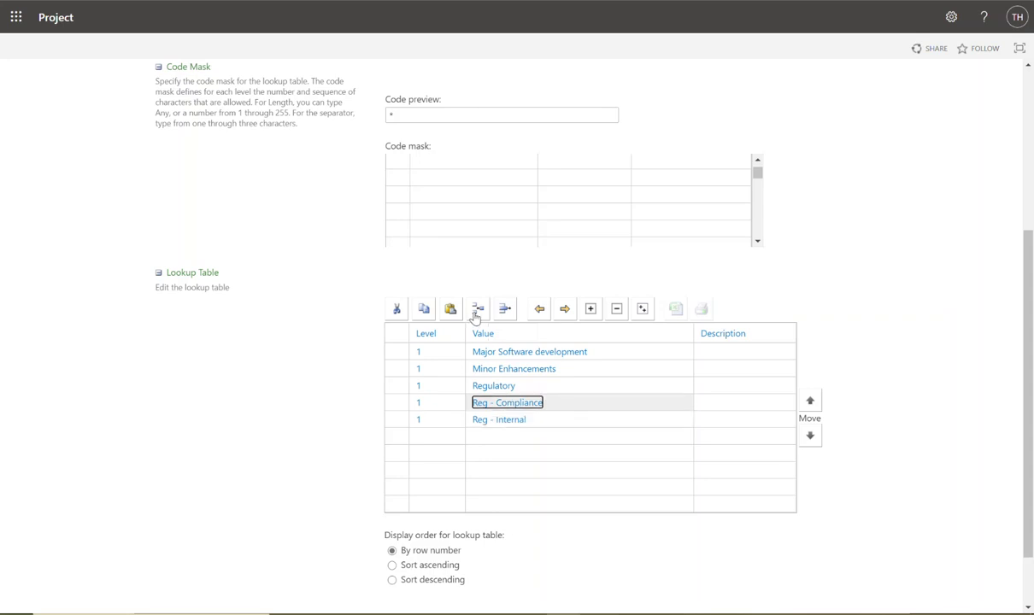
left_click(564, 310)
left_click(517, 419)
left_click(564, 309)
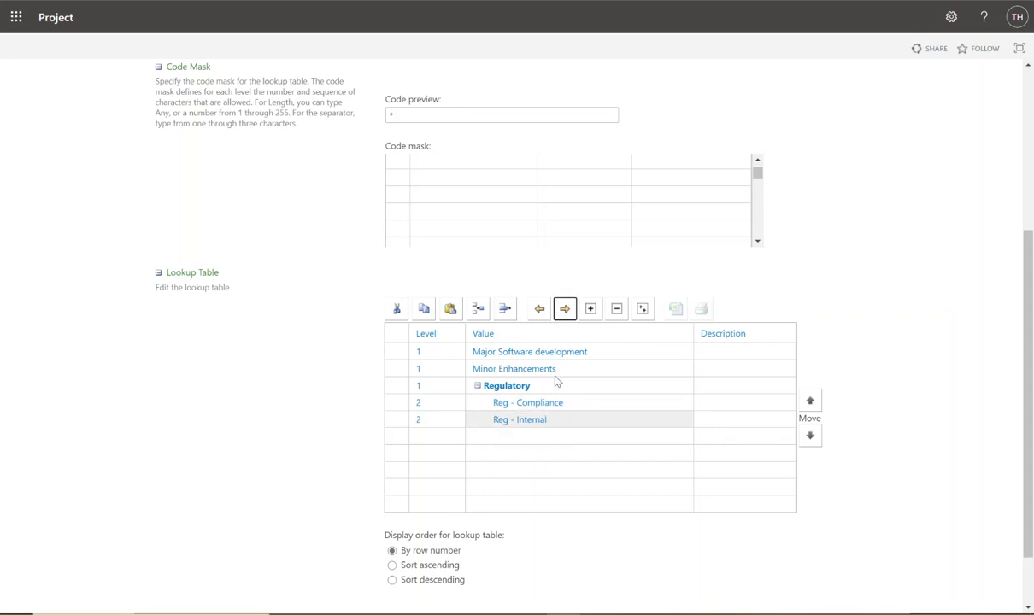
Add a second code mask level with the Characters sequence and length Any, and save the lookup table.
scroll(539, 349, "up", 2)
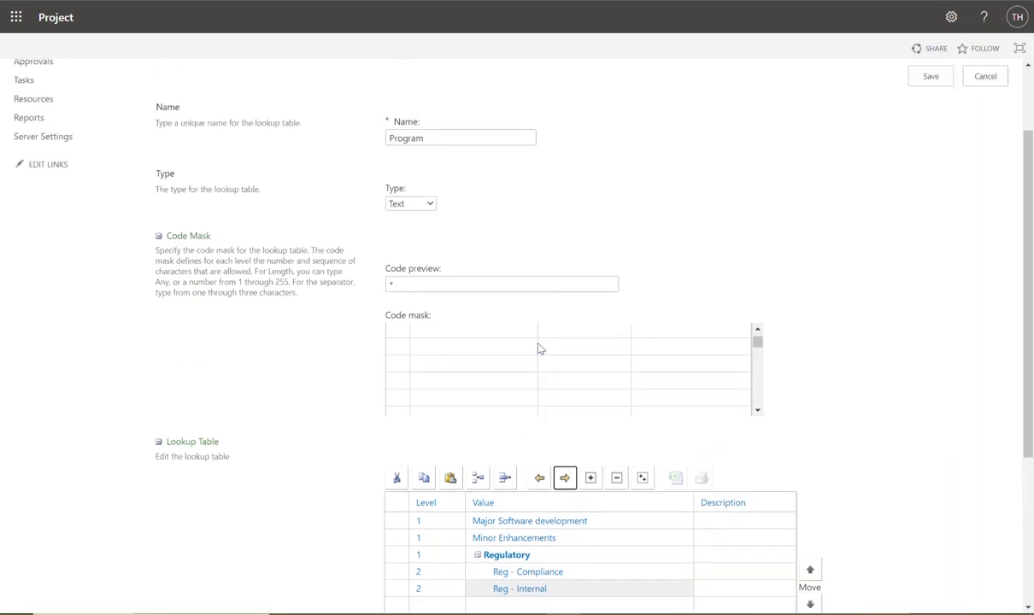
scroll(539, 349, "up", 1)
left_click(453, 395)
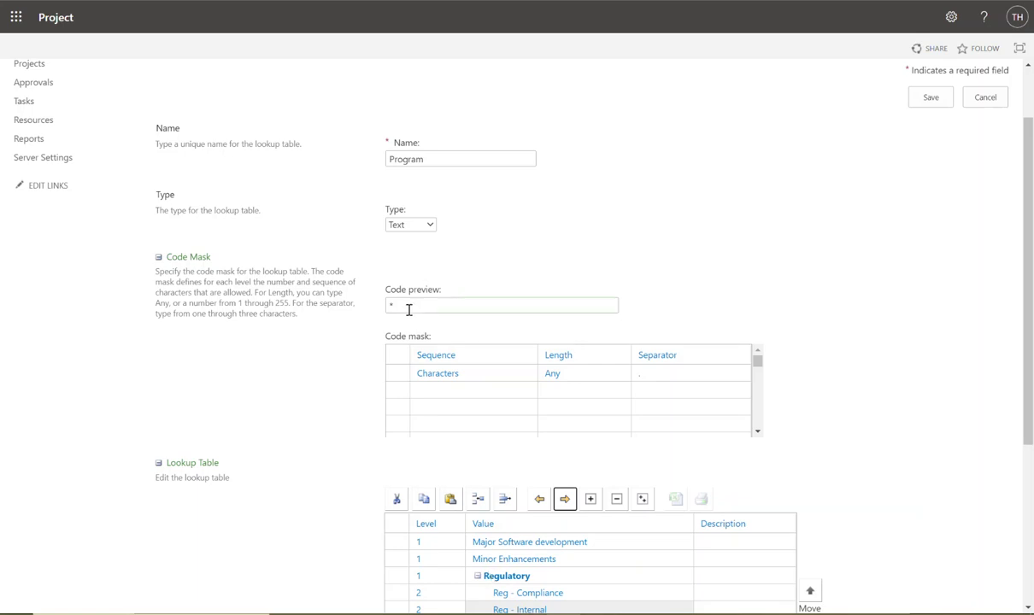
left_click(439, 311)
left_click(445, 389)
left_click(566, 390)
left_click(540, 498)
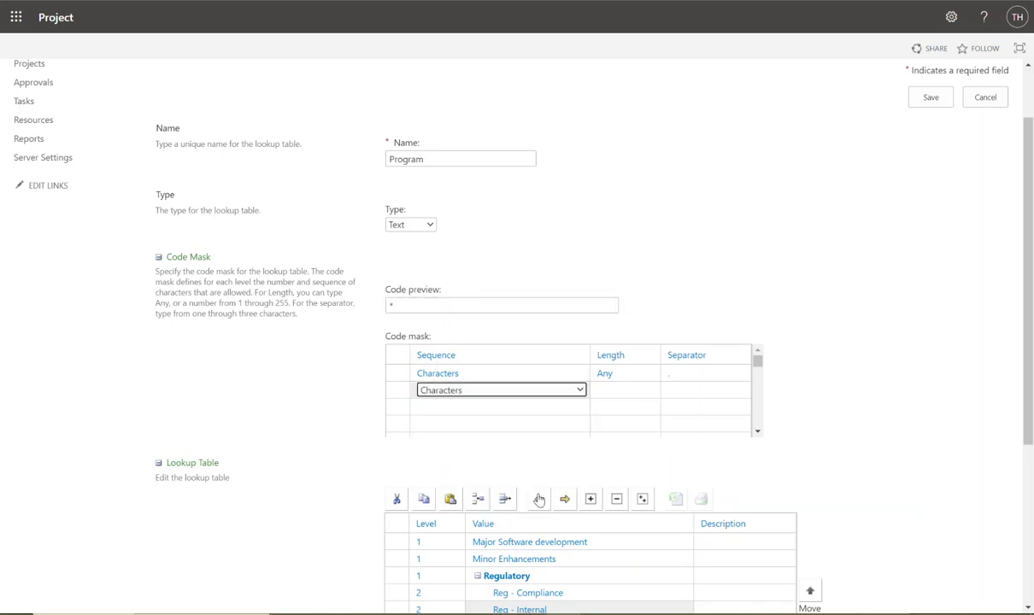
left_click(620, 389)
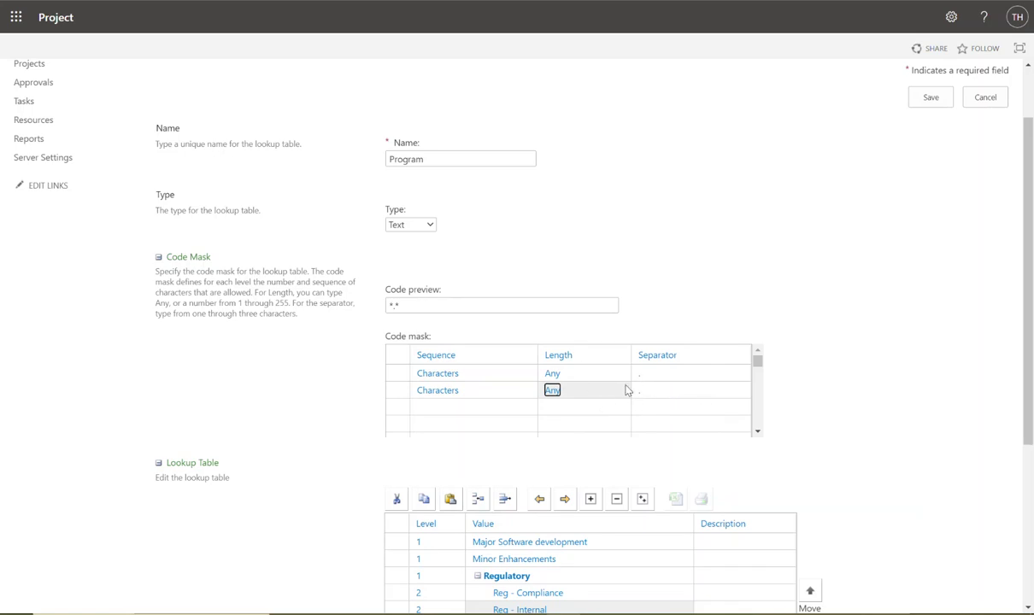
left_click(511, 305)
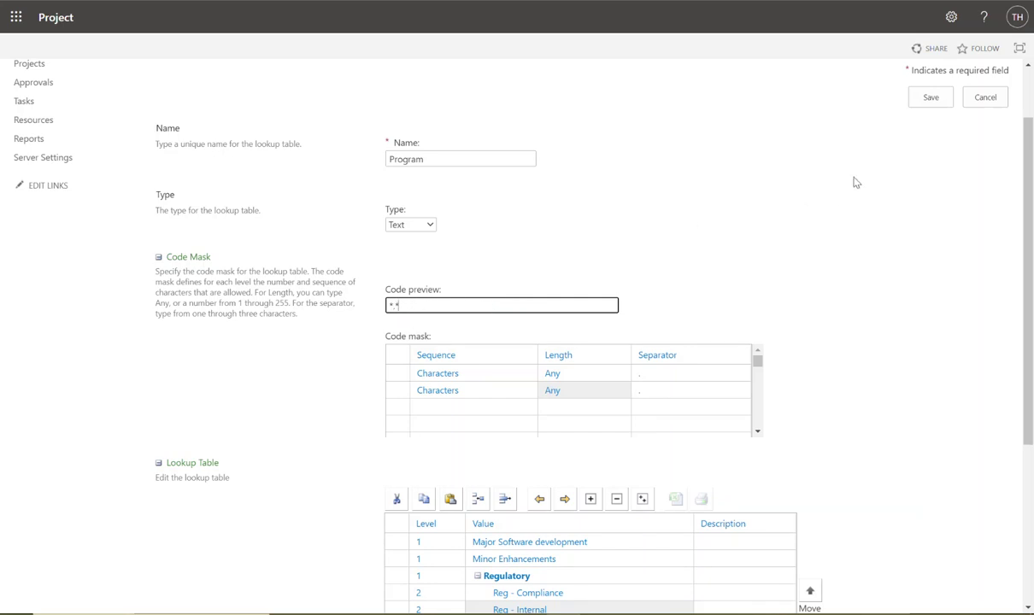
left_click(933, 98)
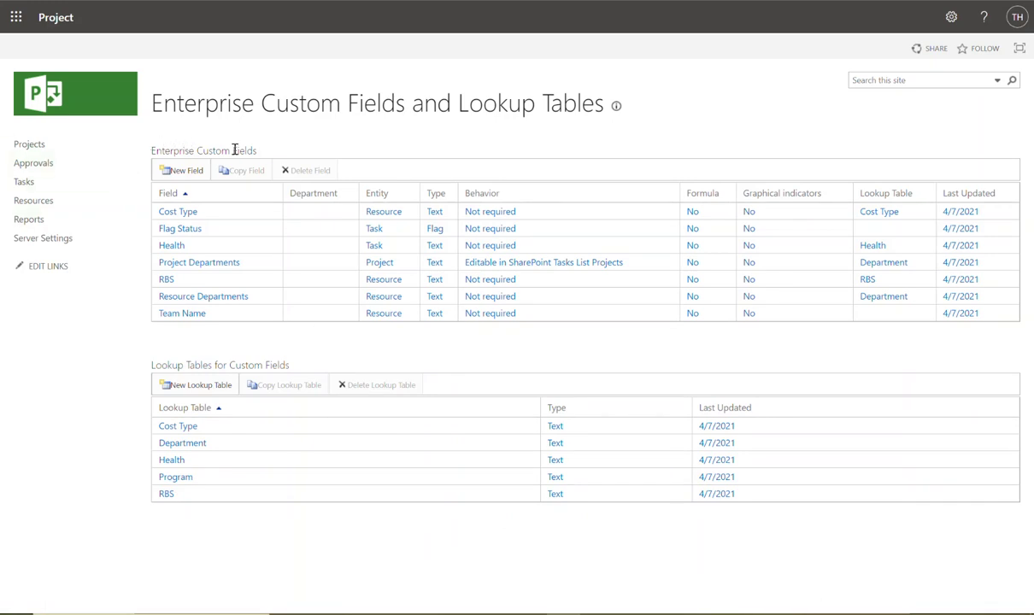
Start a new enterprise custom field named Program with the description "Please select a Program for your project".
left_click(182, 171)
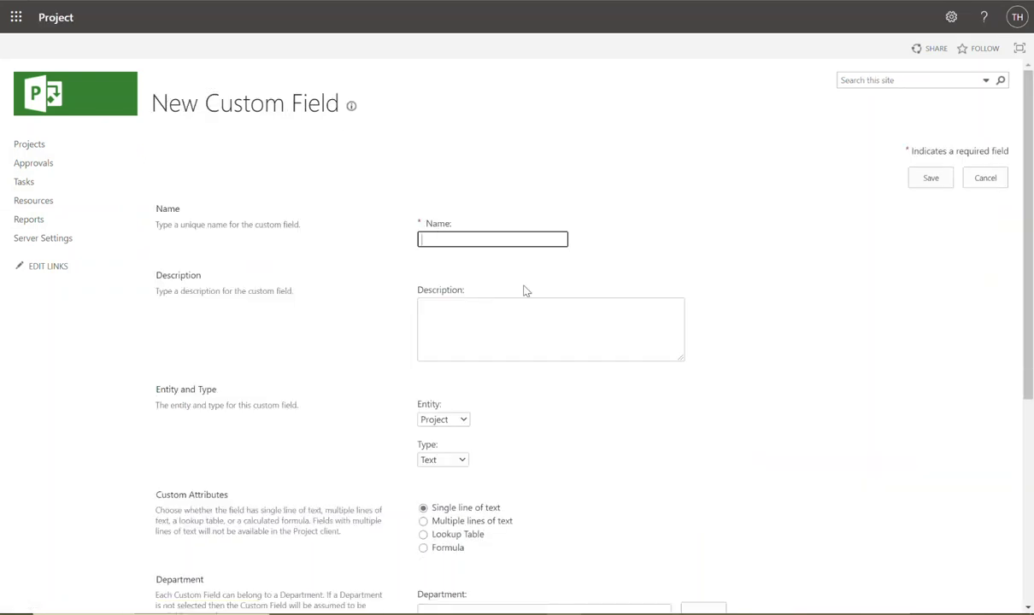
type("Program")
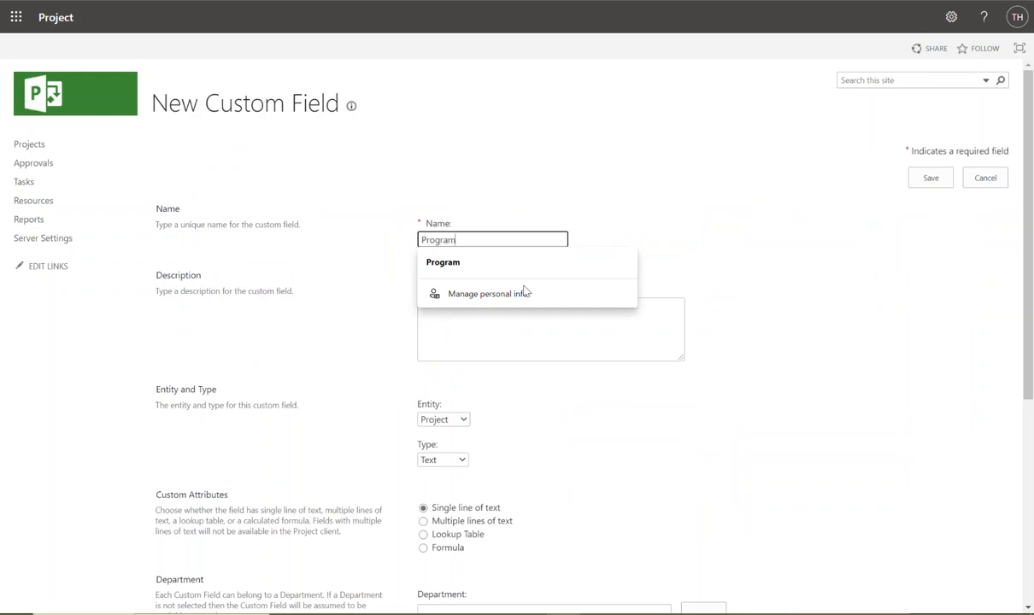
key("Tab")
type("Pl")
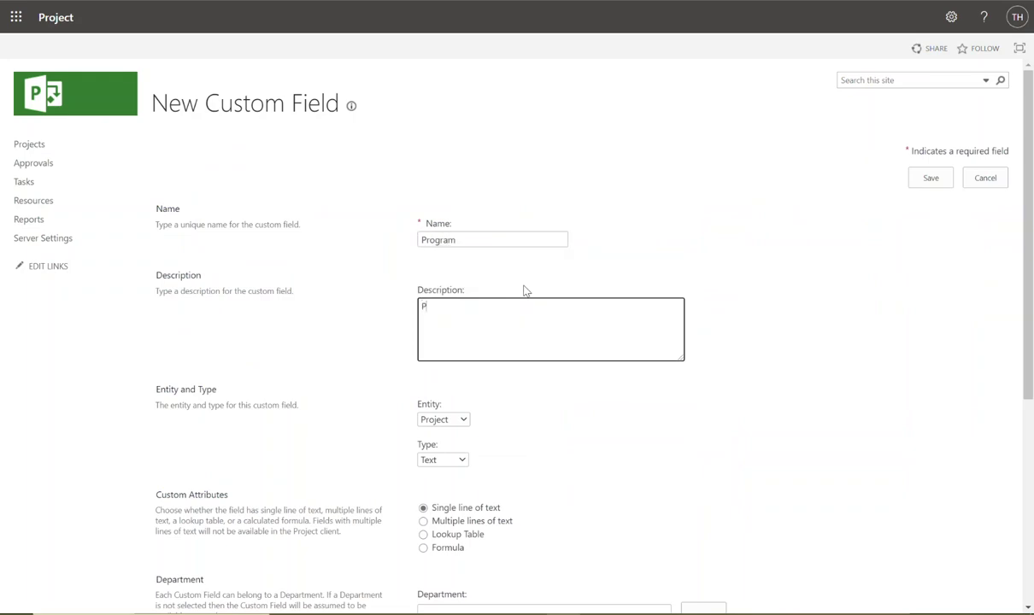
key("BackSpace")
type("Please select a Program for your project")
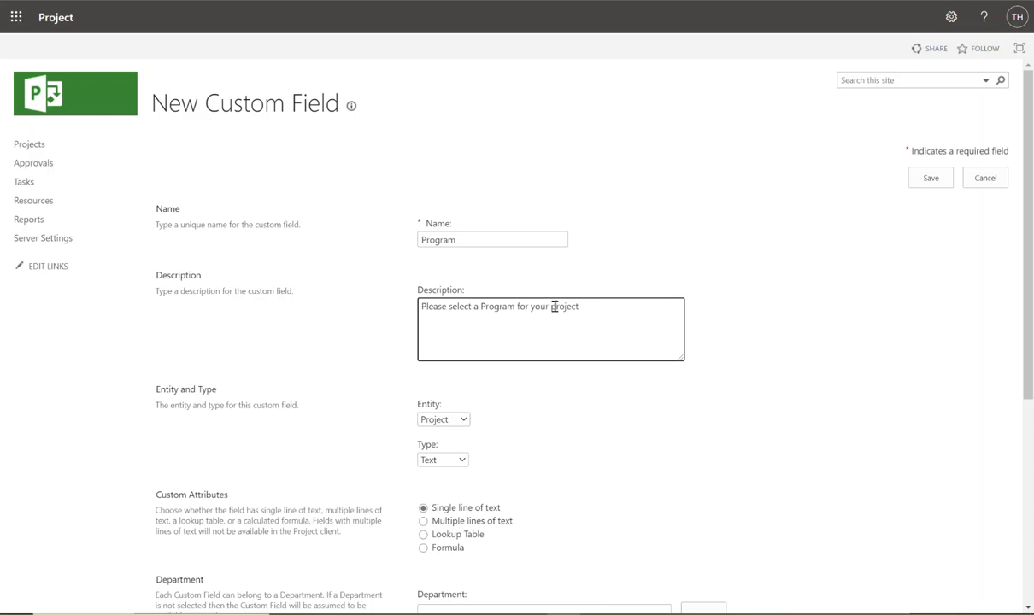
Capitalize "Project" in the description, and set the custom field's entity to Project and type to Text.
left_click_drag(550, 308, 556, 307)
type("P")
scroll(570, 402, "down", 2)
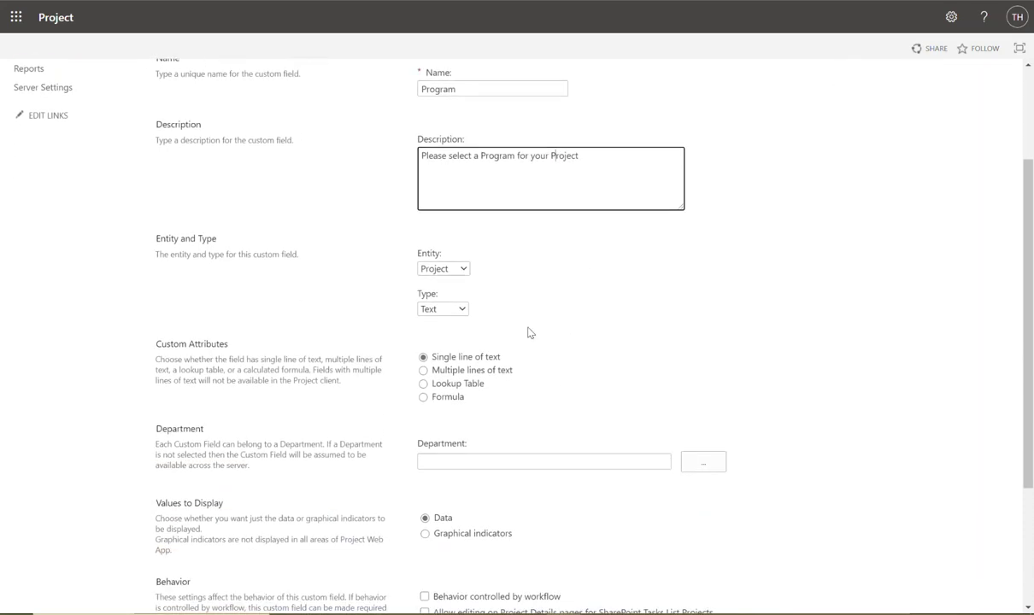
left_click(444, 269)
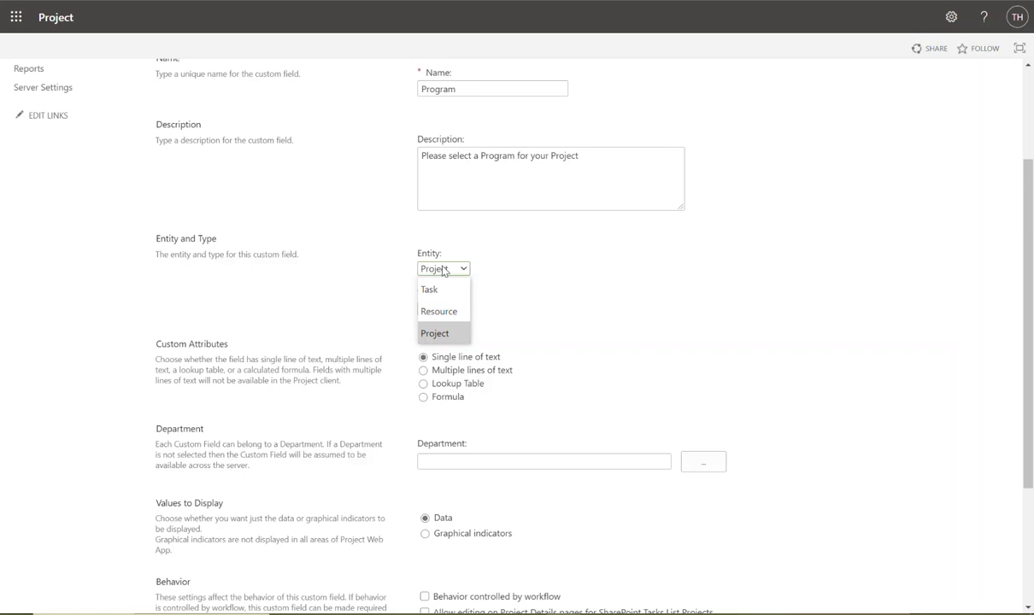
left_click(438, 331)
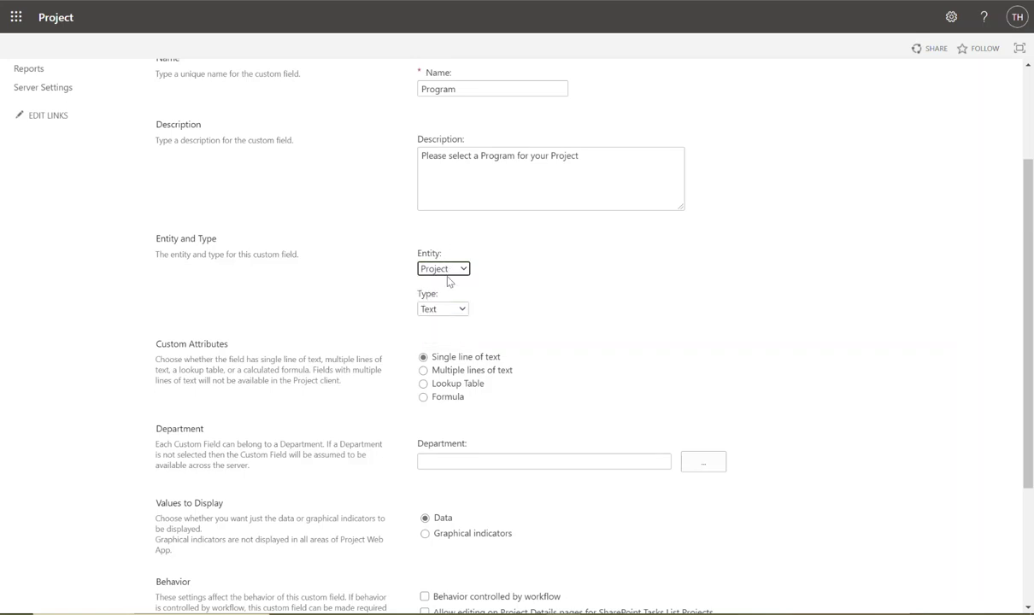
left_click(461, 311)
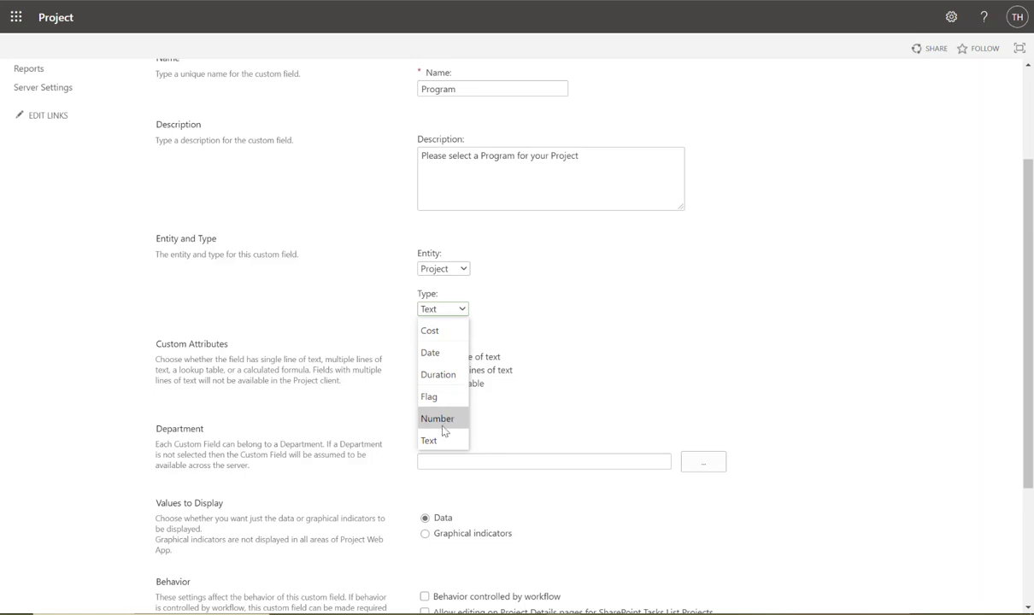
left_click(437, 440)
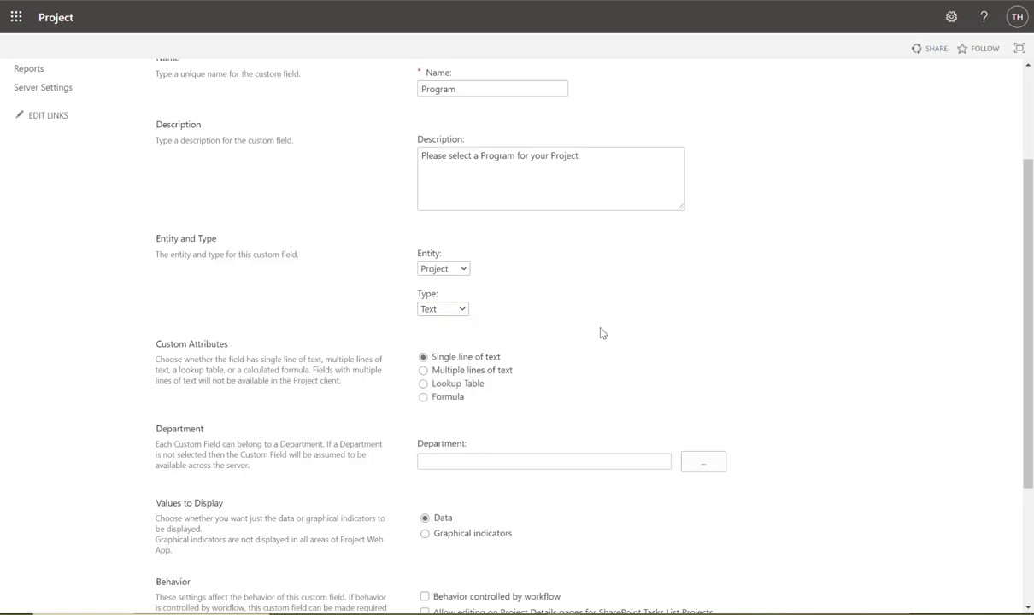
Make the custom field take its values from the Program lookup table.
scroll(522, 342, "down", 1)
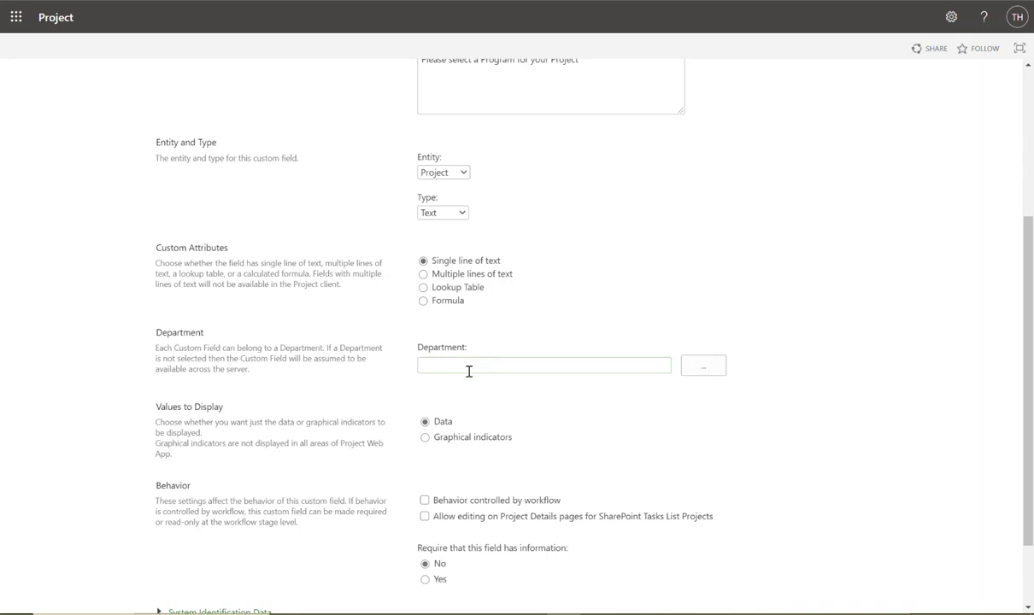
scroll(462, 366, "up", 2)
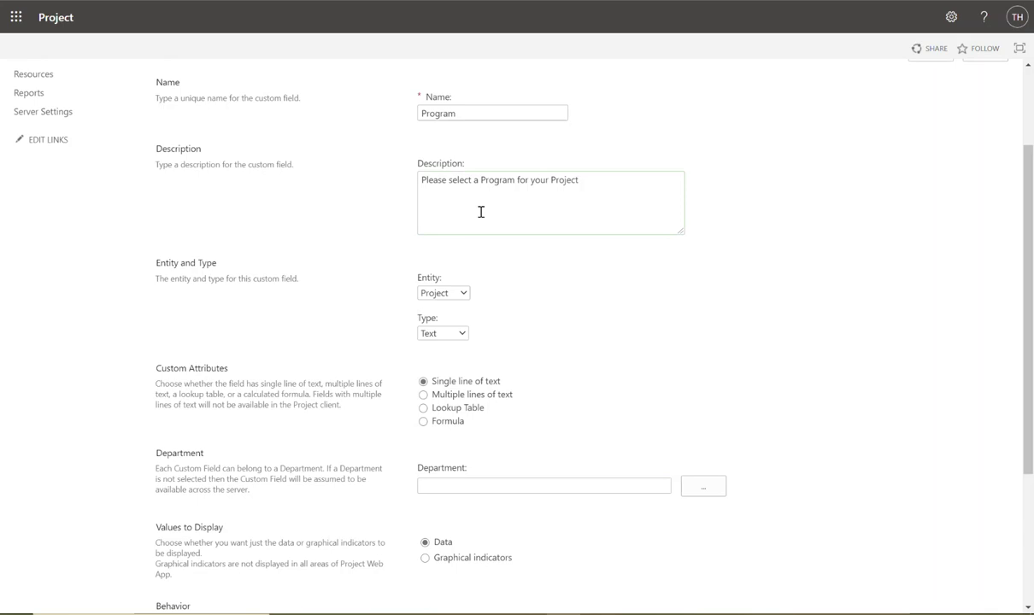
scroll(480, 211, "down", 1)
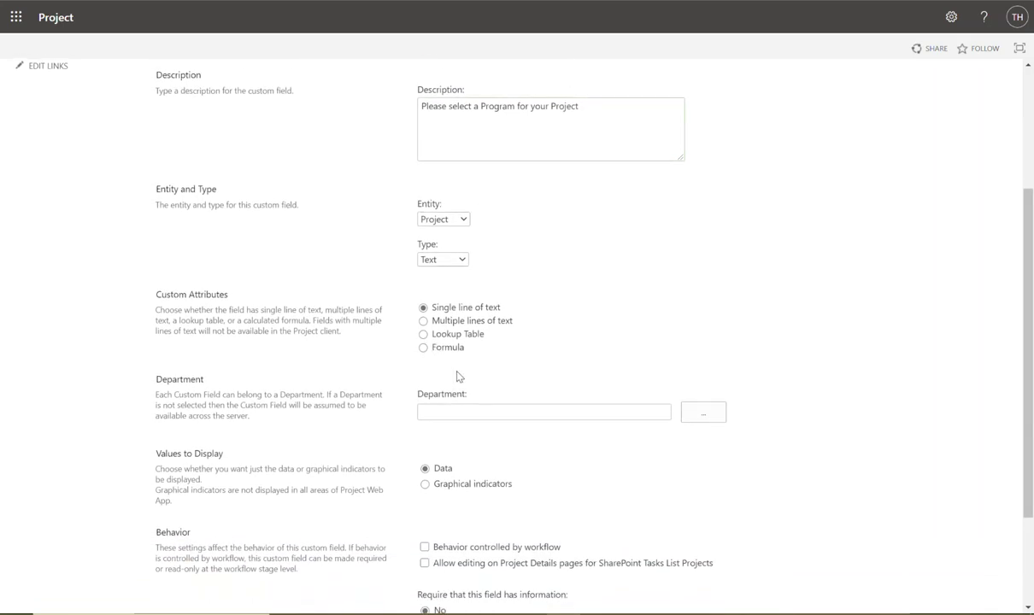
scroll(457, 375, "down", 1)
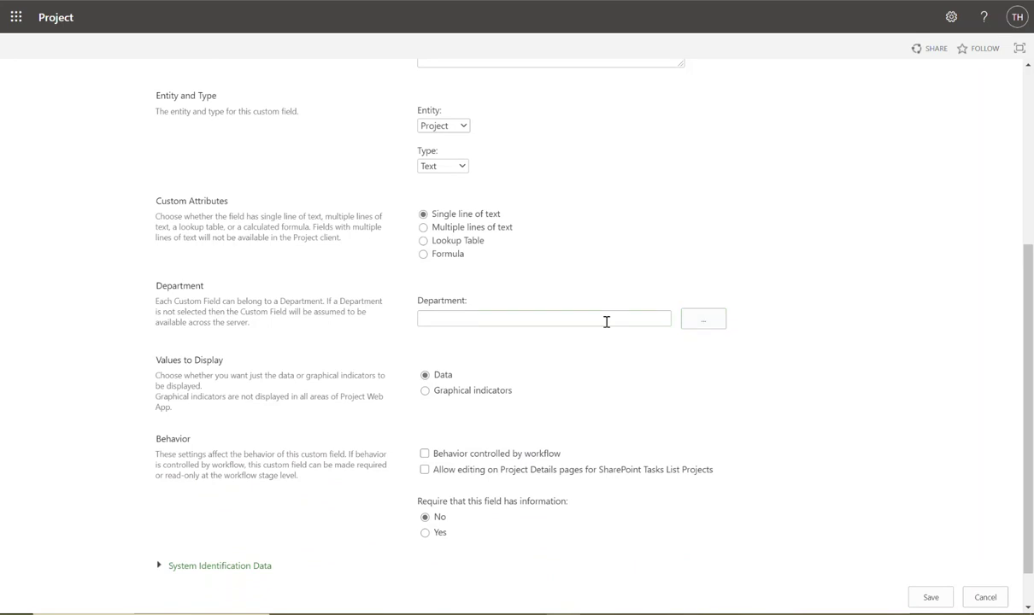
left_click(423, 242)
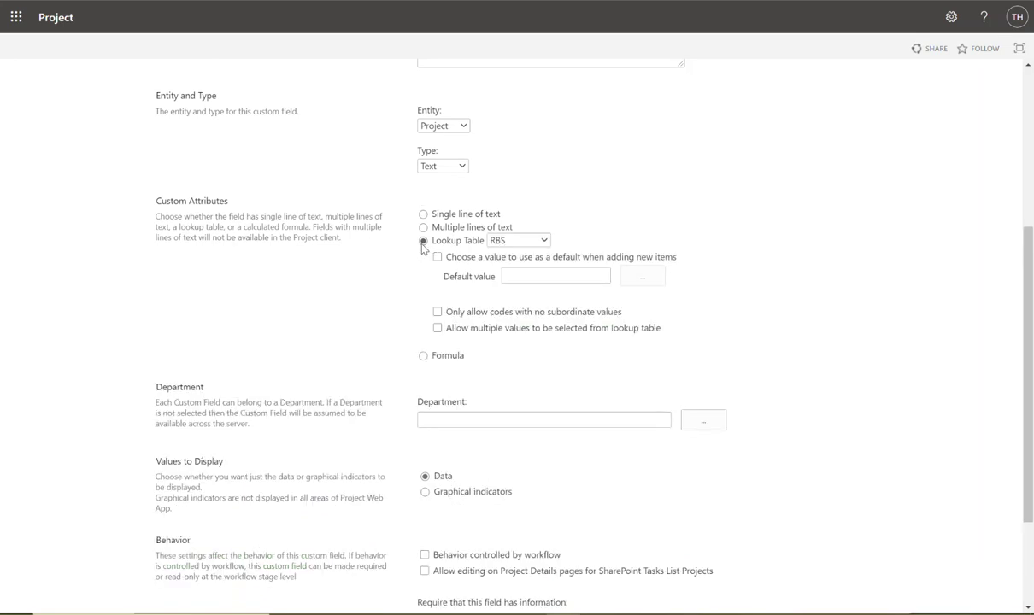
left_click(515, 243)
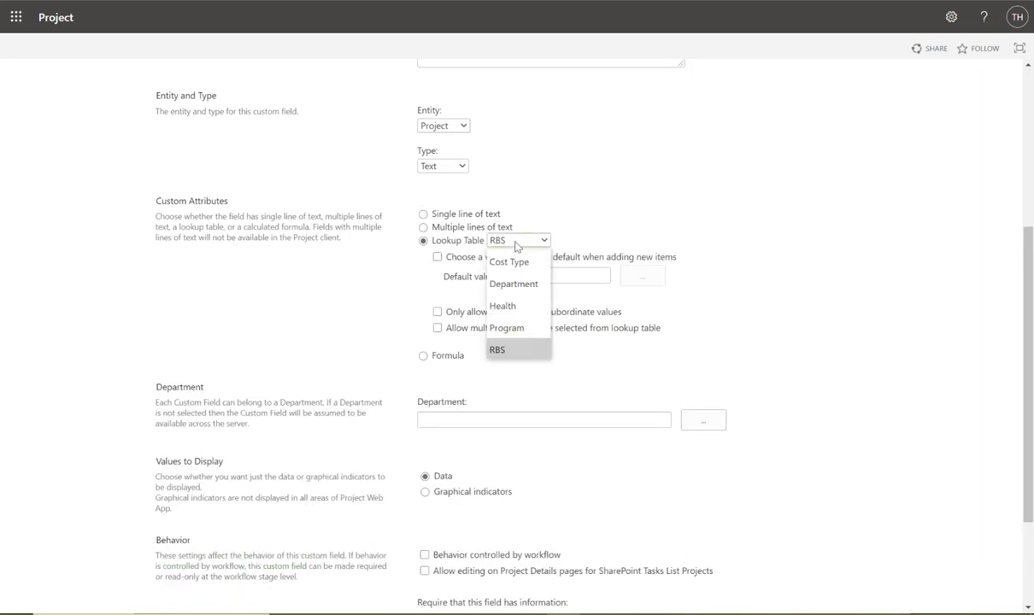
left_click(518, 329)
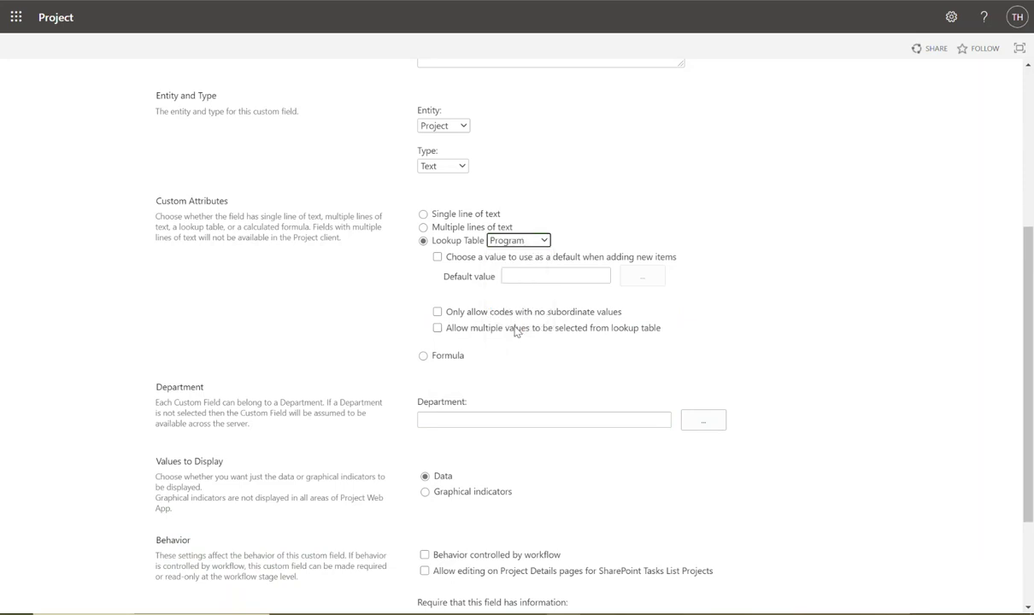
Enable a default value for new items and choose Minor Enhancements.
left_click(437, 257)
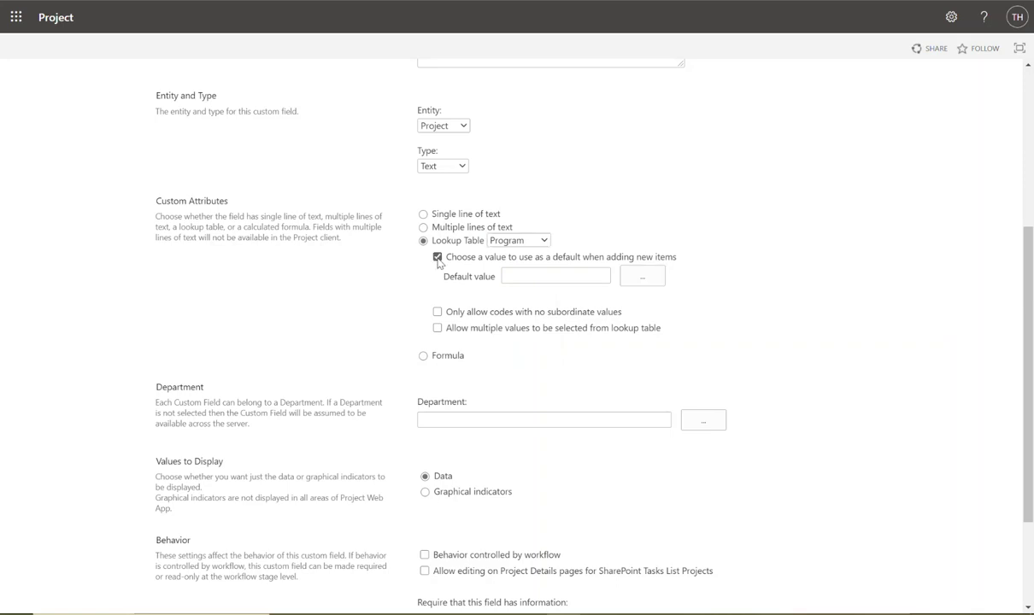
left_click(656, 280)
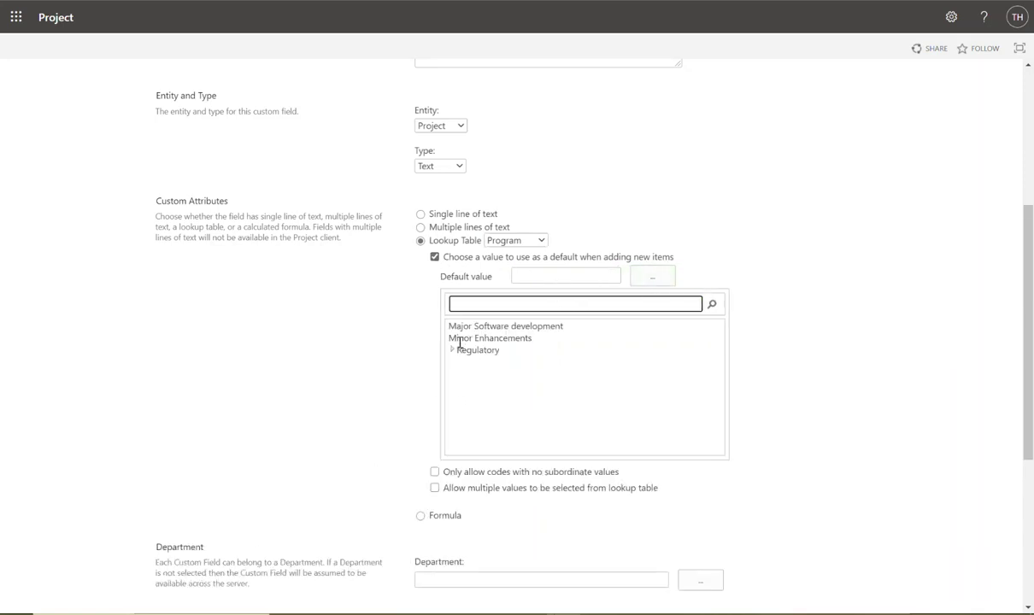
left_click(459, 339)
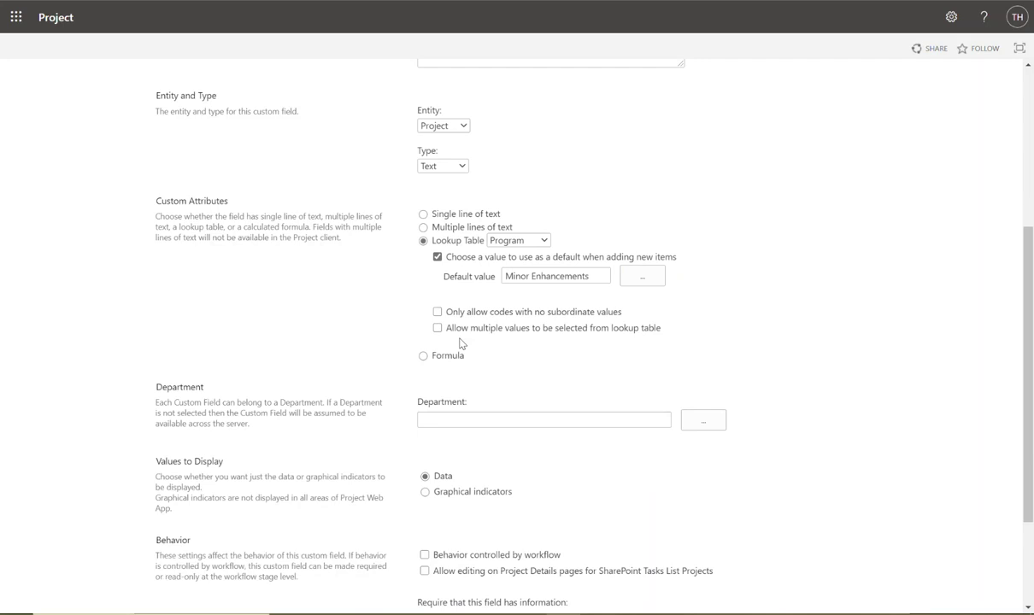
Change the default value to Major Software development and then to Reg - Internal under Regulatory.
left_click(645, 273)
left_click(492, 327)
left_click(626, 275)
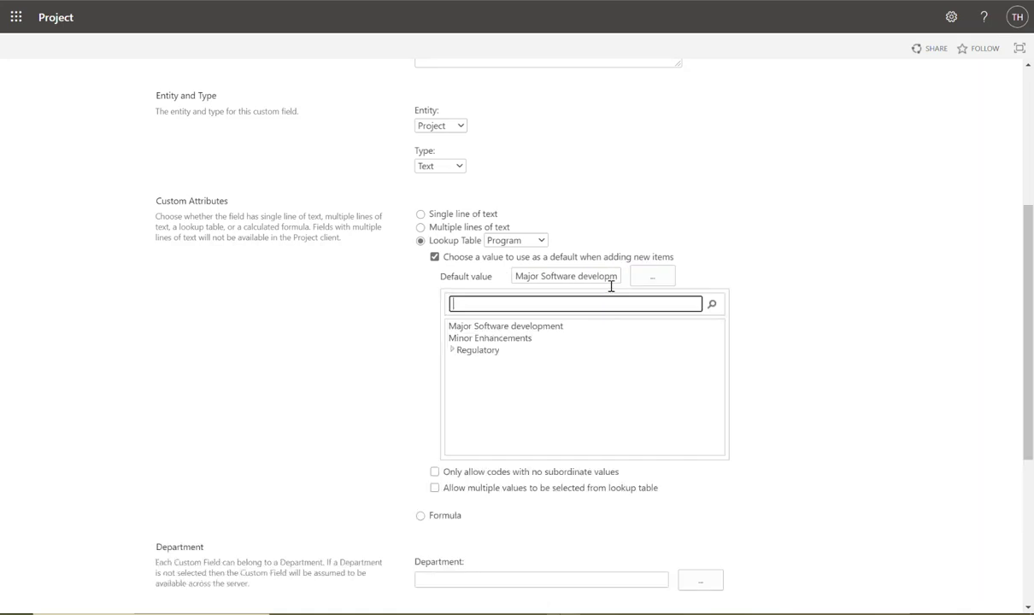
left_click(452, 350)
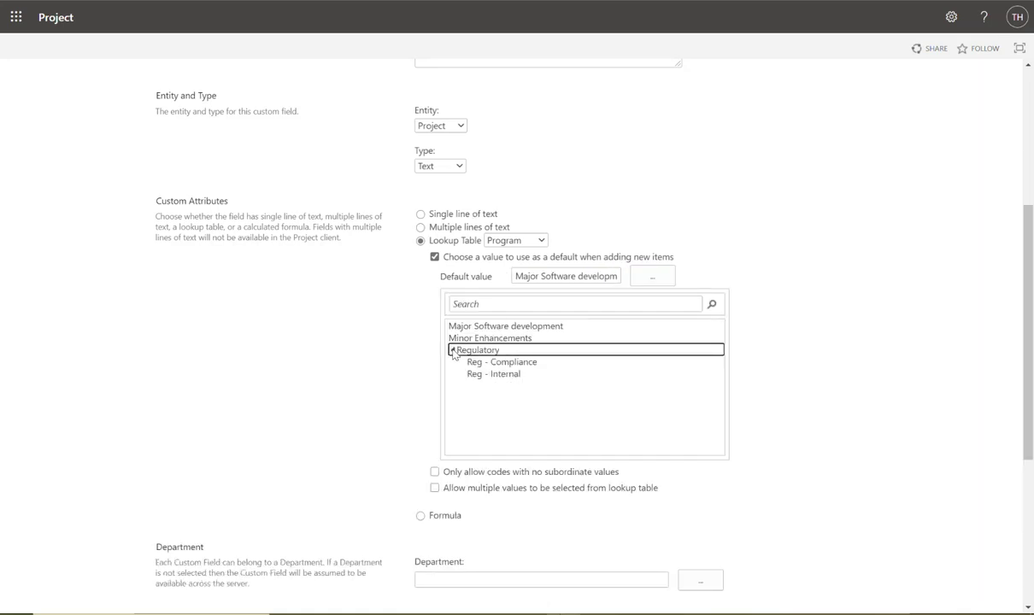
left_click(501, 374)
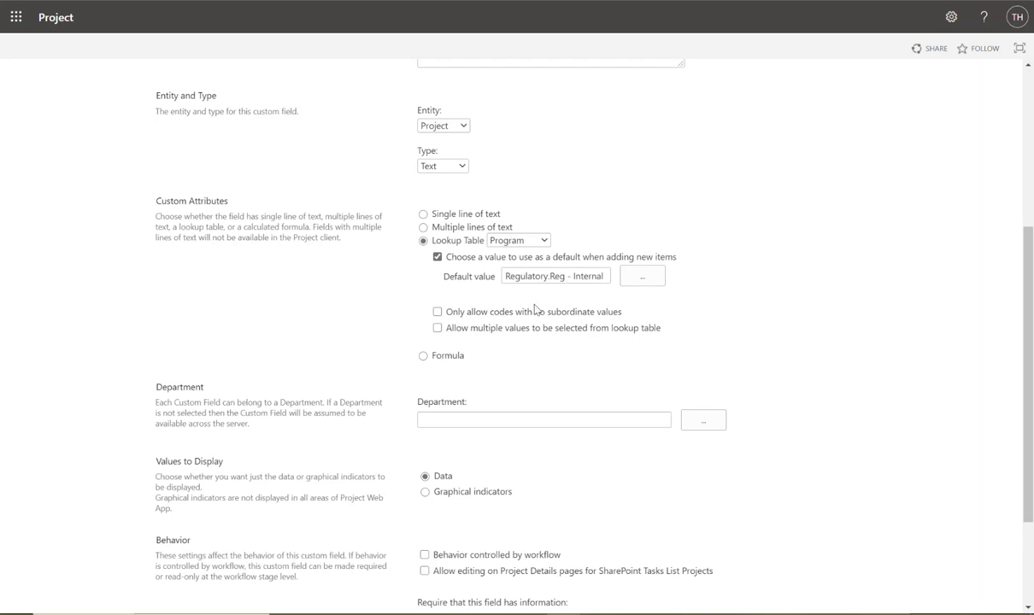
Set the default value to Regulatory and allow only codes with no subordinate values.
left_click(636, 275)
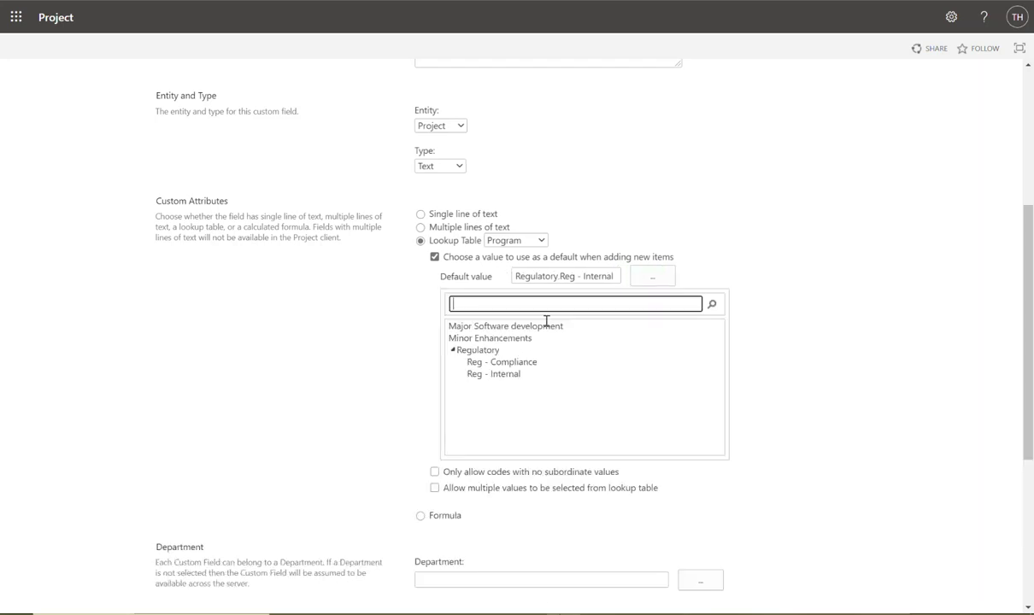
left_click(477, 351)
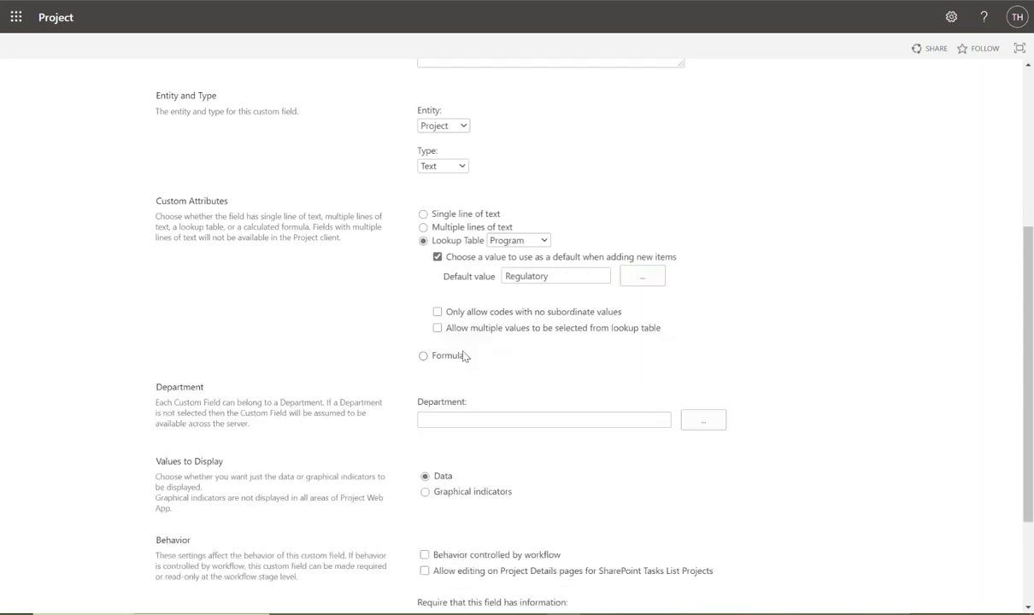
left_click(438, 316)
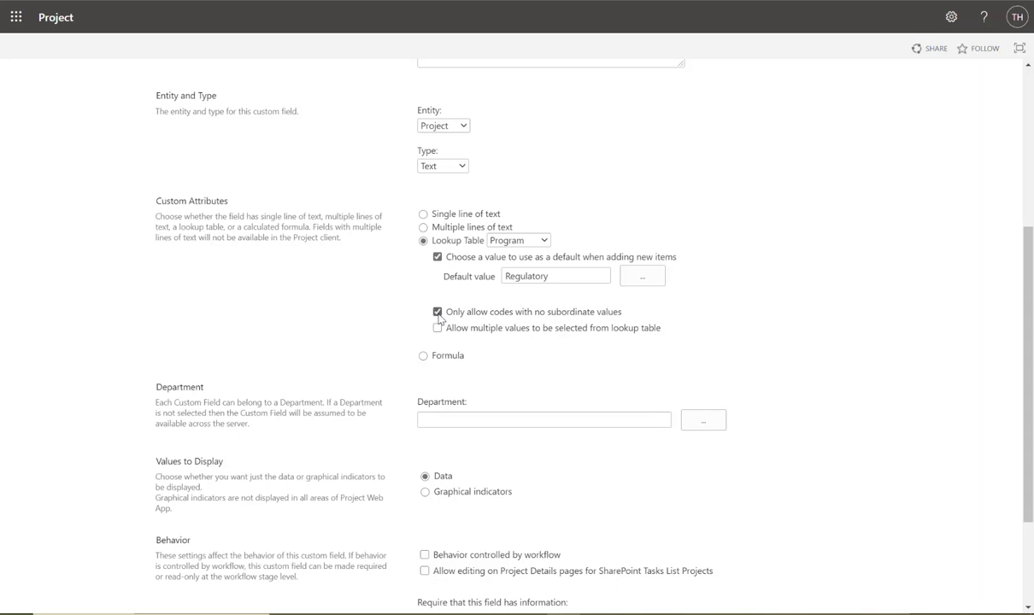
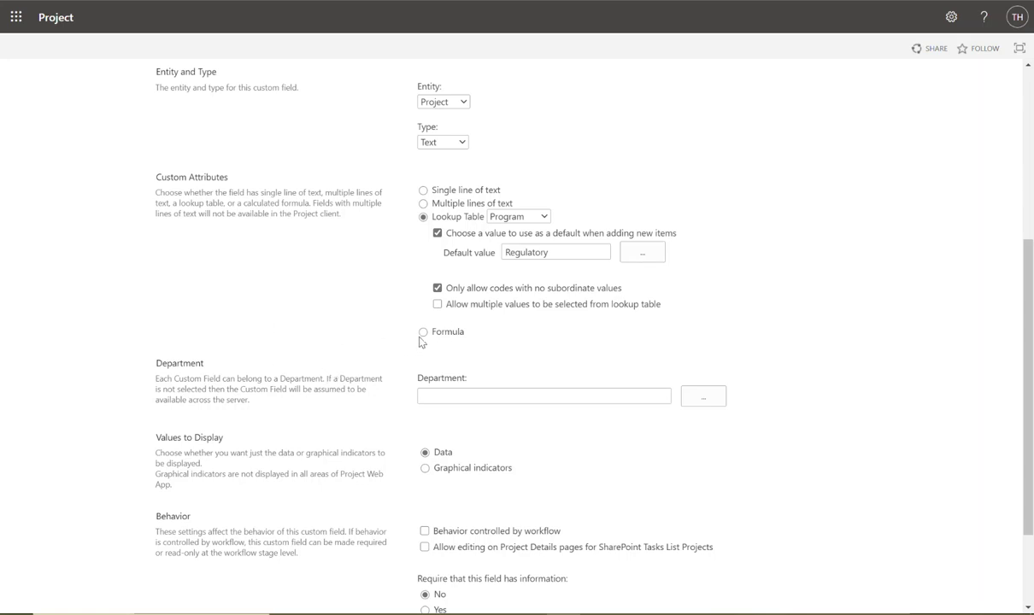
Try to save the new Program custom field.
scroll(493, 382, "down", 2)
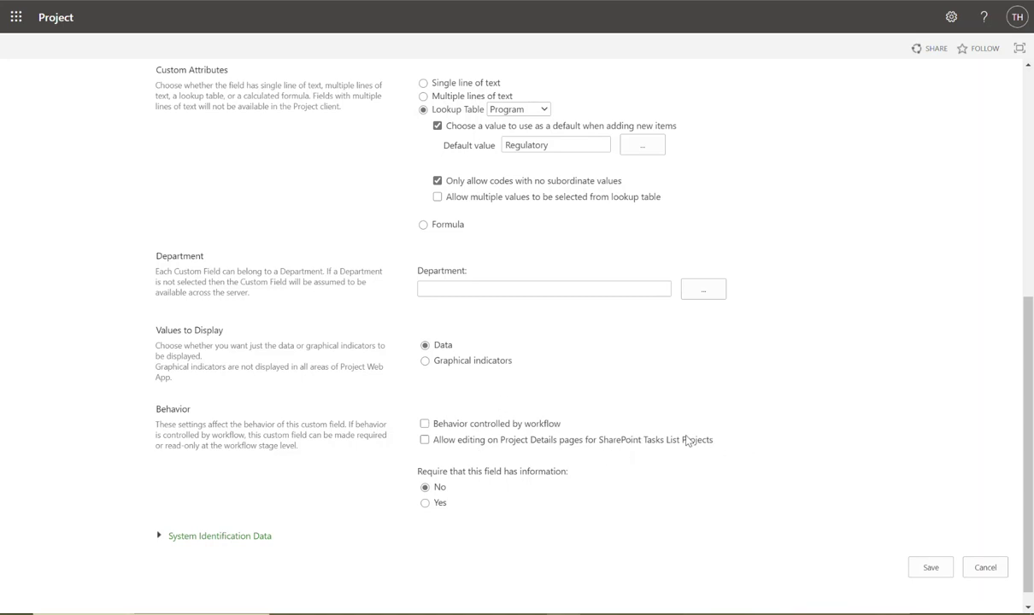
scroll(570, 392, "down", 1)
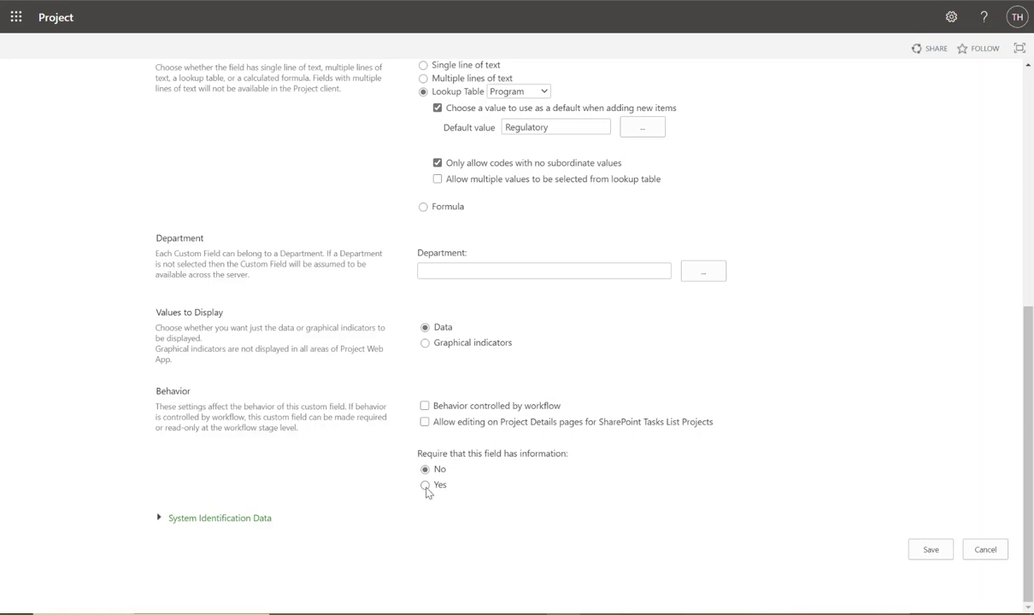
left_click(928, 552)
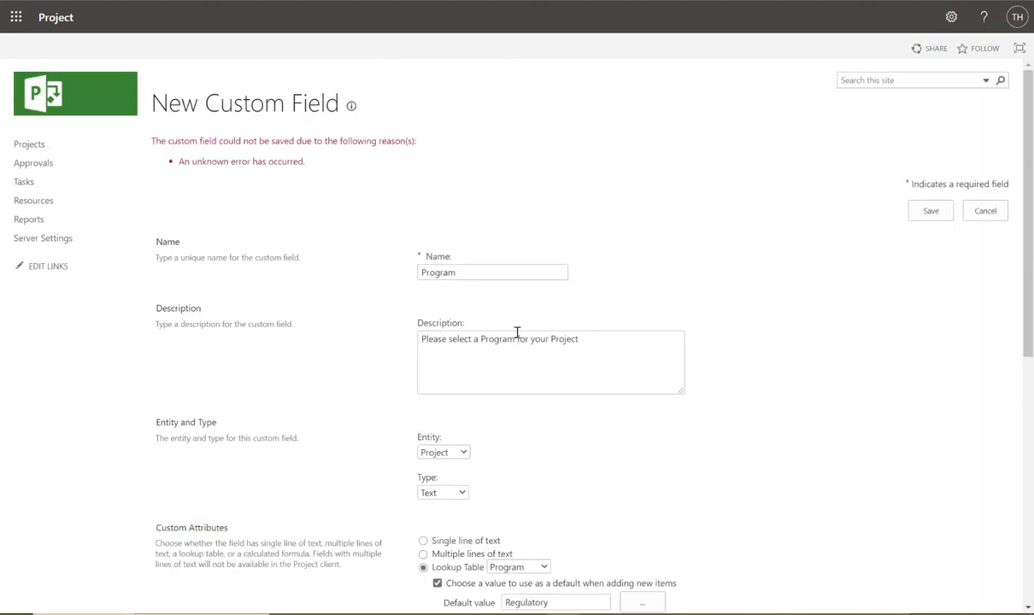
Set the default value of the existing Program custom field to Reg - Internal under Regulatory.
scroll(293, 415, "down", 2)
scroll(293, 415, "down", 6)
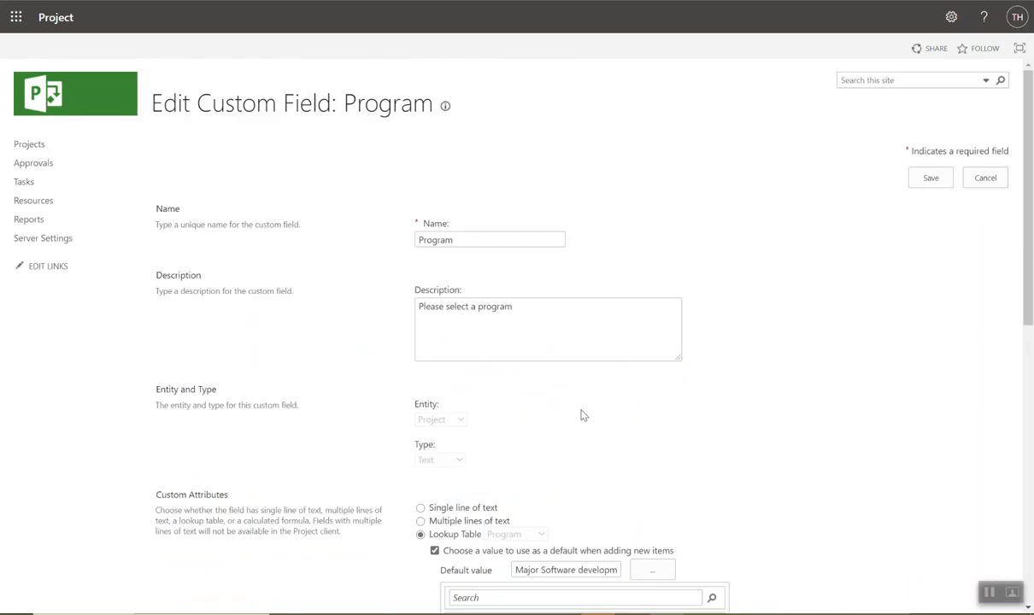
scroll(571, 410, "down", 2)
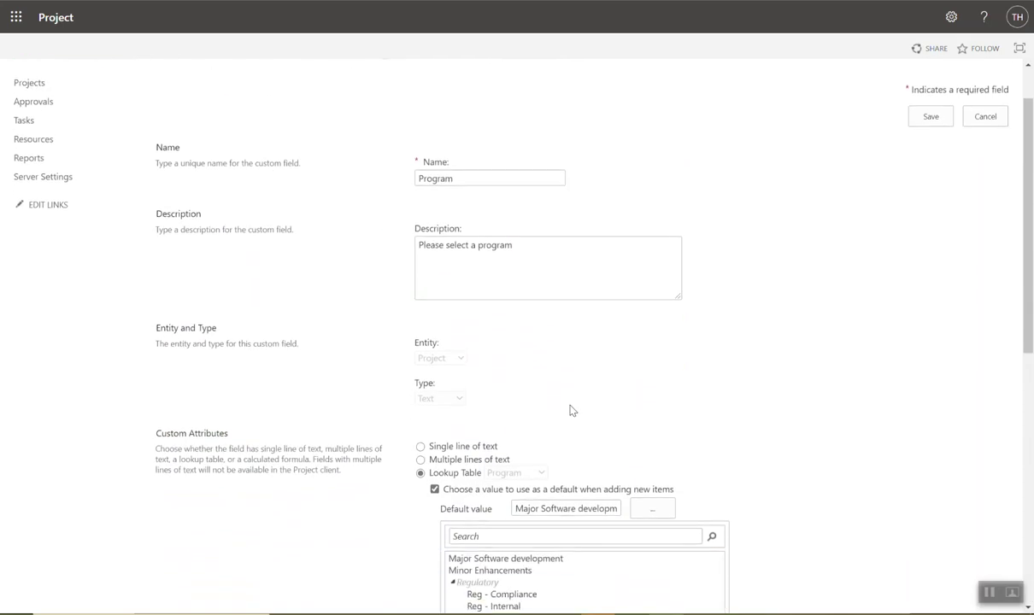
scroll(571, 410, "down", 2)
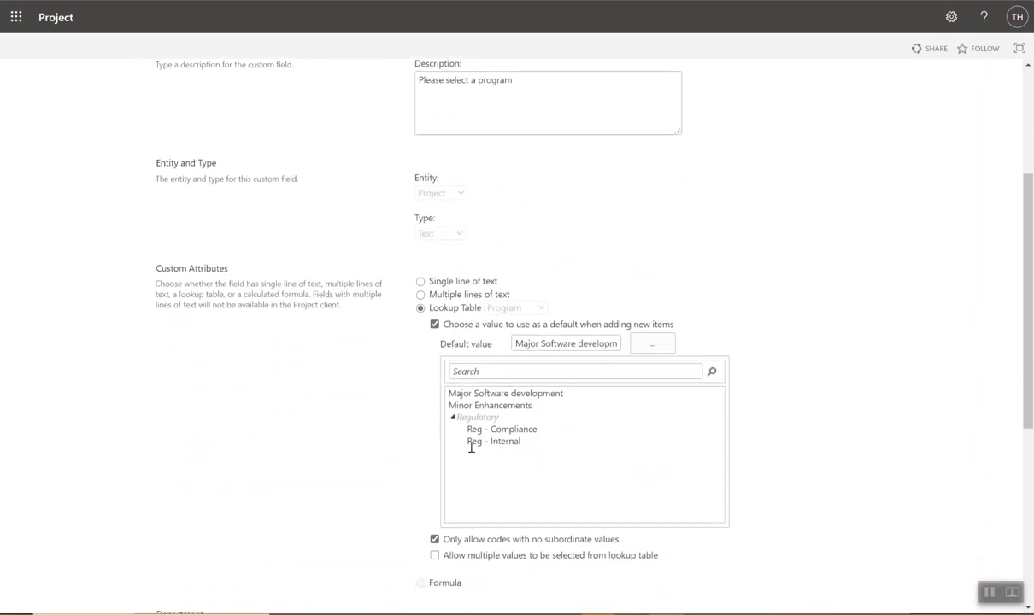
scroll(430, 455, "down", 1)
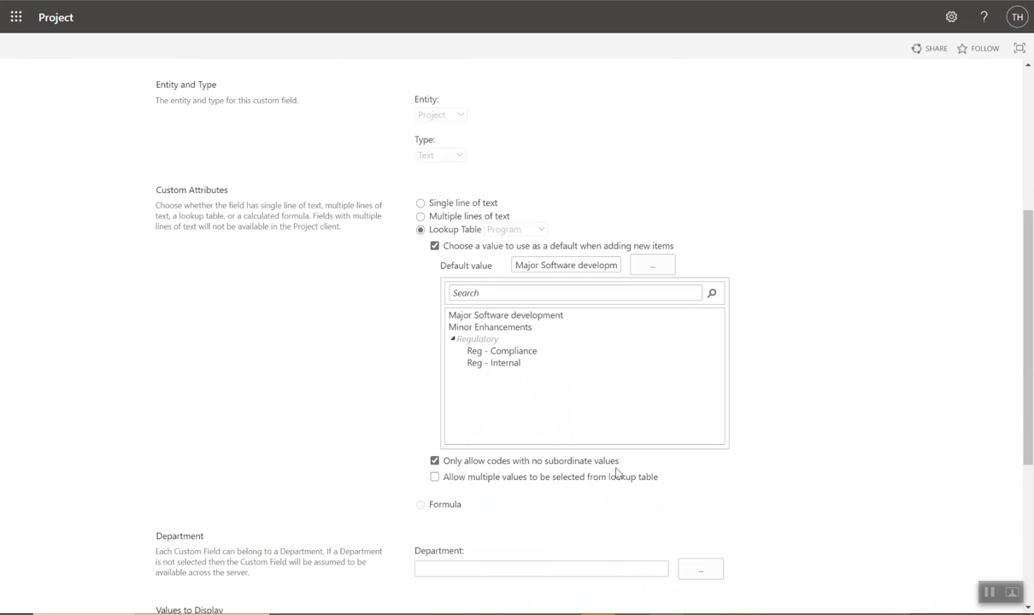
left_click(472, 361)
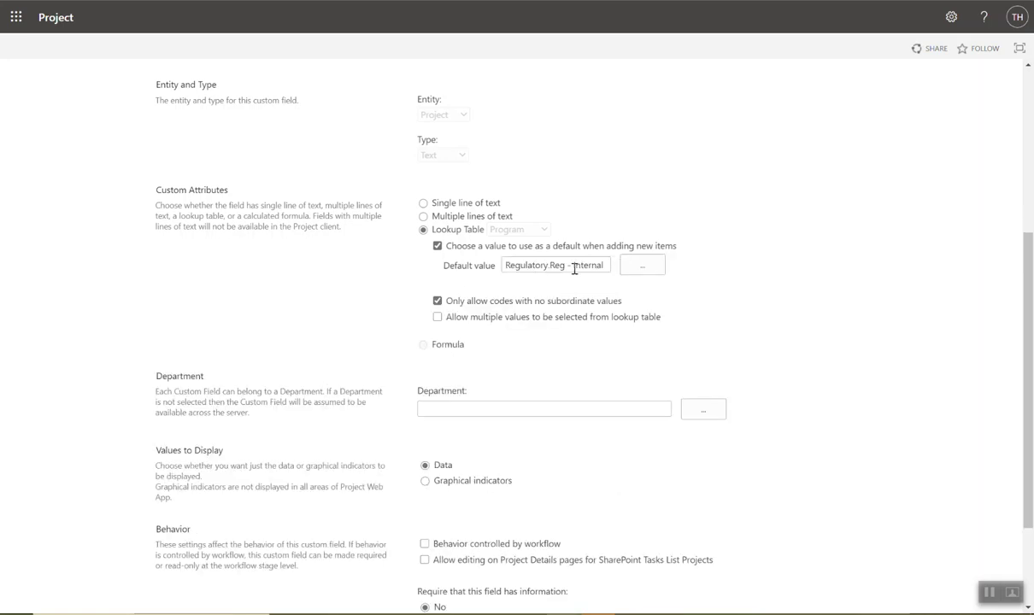
Set the Program field's default value to Major Software development and save the field.
left_click(641, 265)
left_click(499, 316)
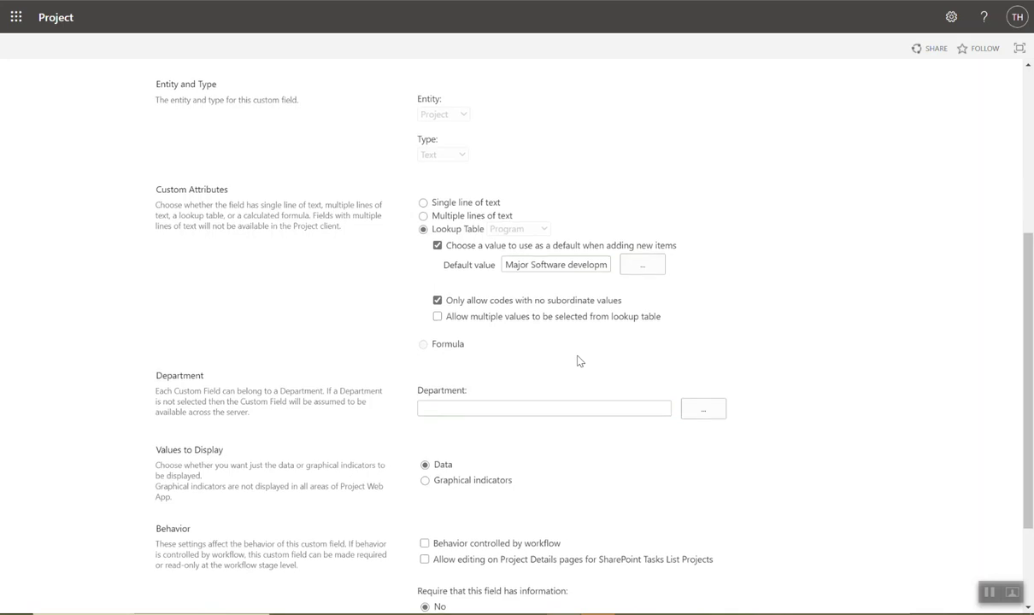
scroll(578, 361, "down", 2)
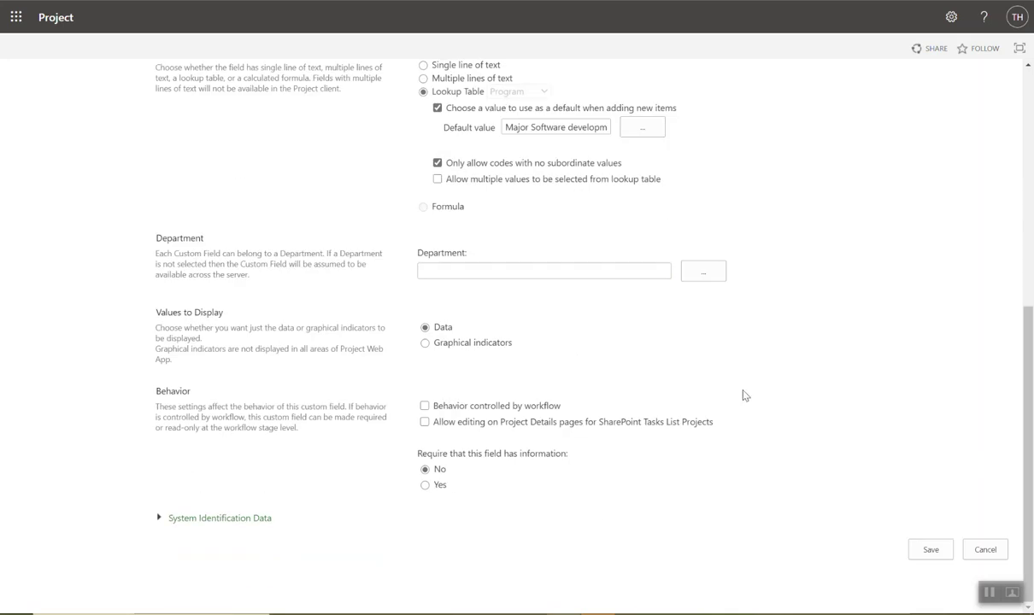
left_click(929, 550)
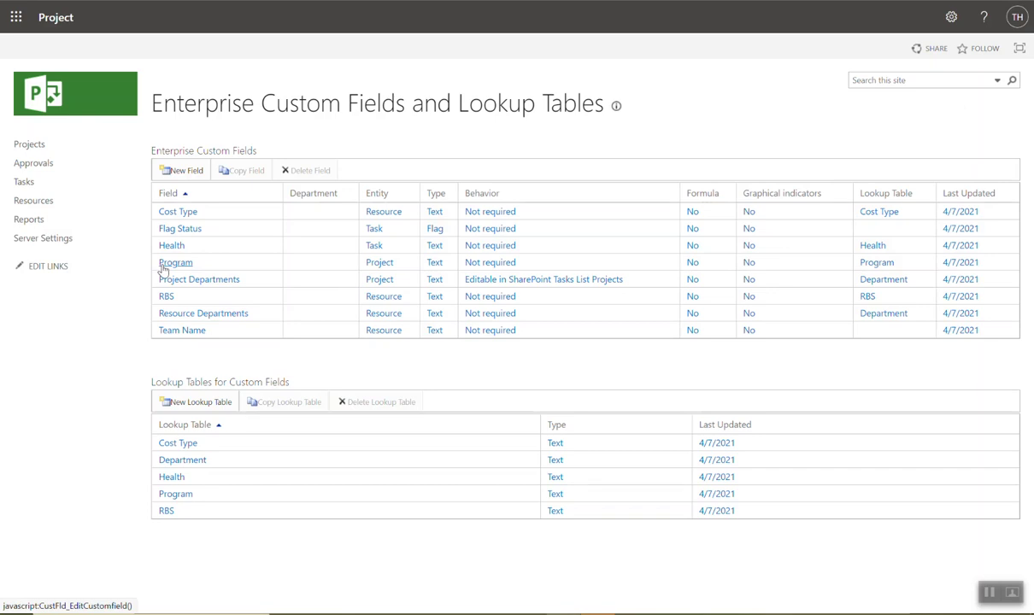
Start a new custom field named Capital Costs with the description "Please estimate your capital costs for this project".
left_click(188, 171)
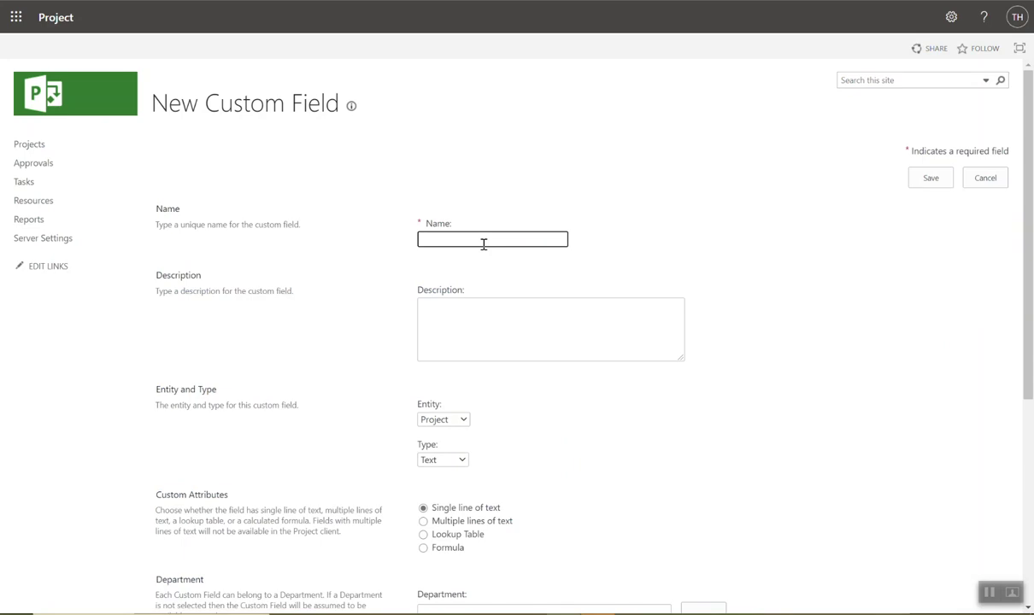
type("Capital Costs")
left_click(489, 319)
type("Please e")
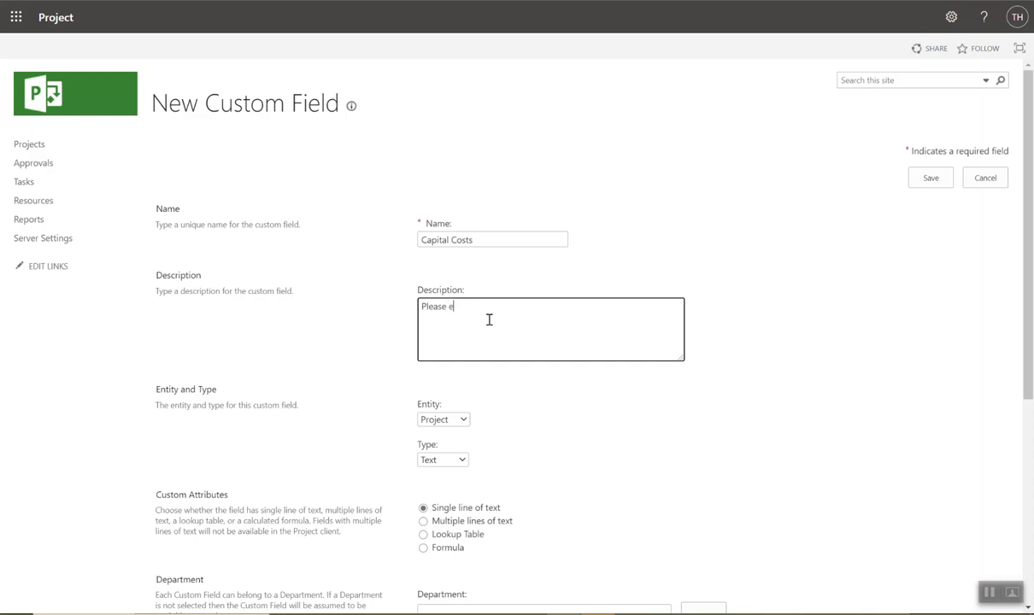
type("stimate your capital costs f")
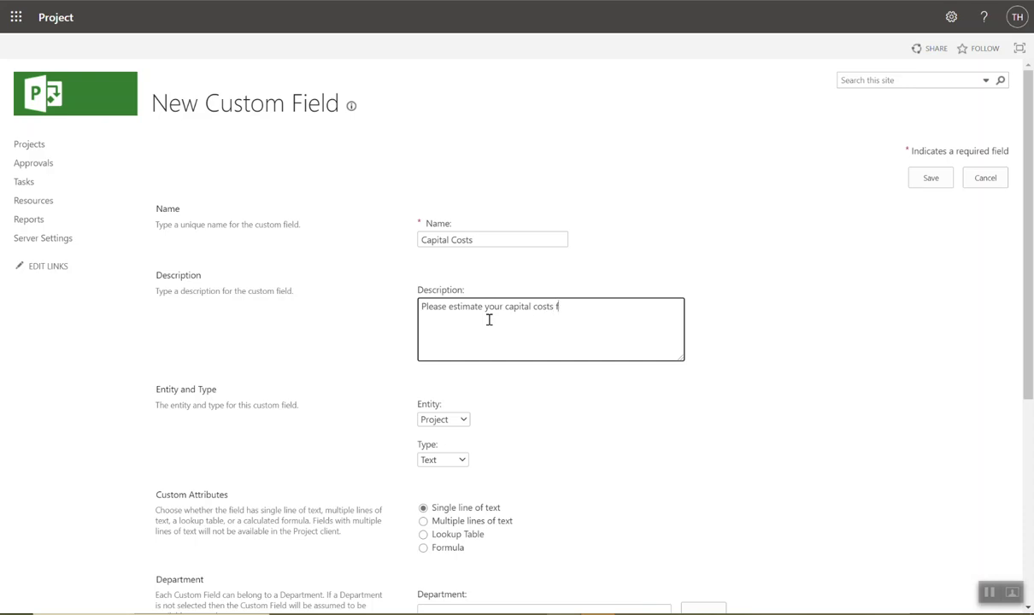
type("or this project")
Set the Capital Costs field's type to Cost and save the field.
scroll(488, 319, "down", 1)
scroll(489, 320, "down", 2)
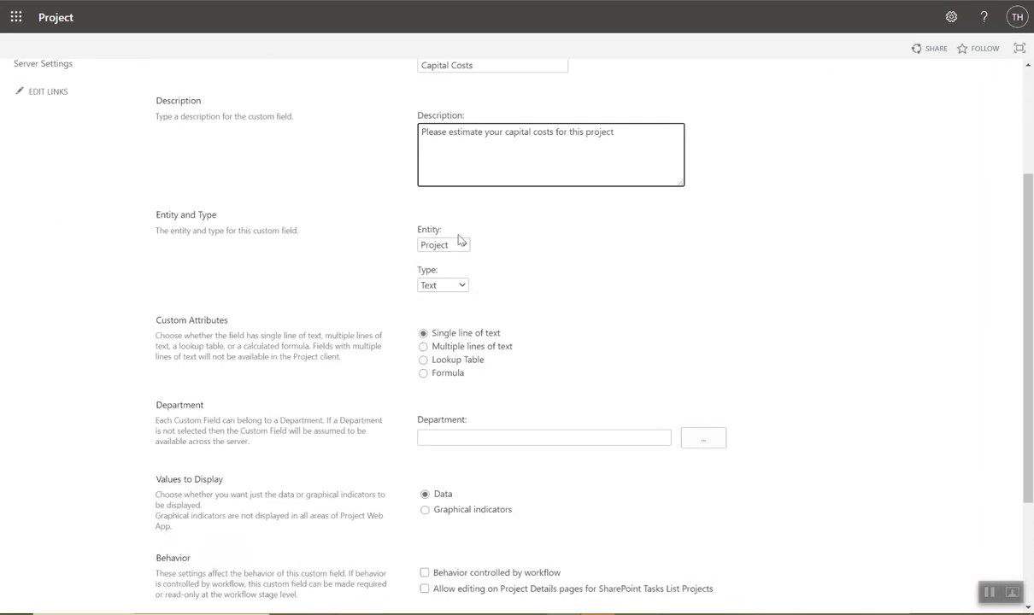
left_click(441, 288)
left_click(446, 304)
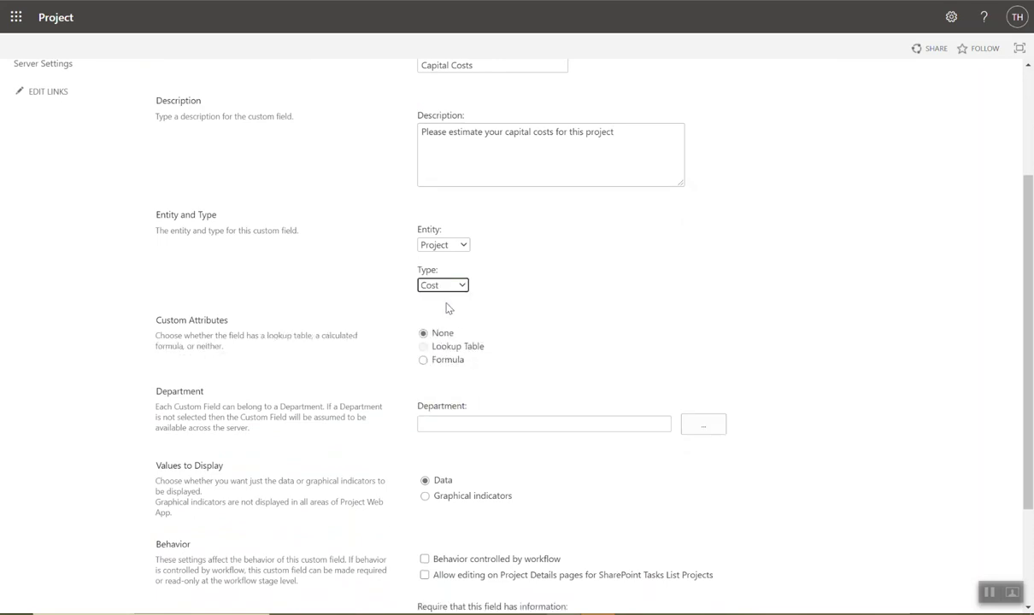
scroll(492, 337, "down", 2)
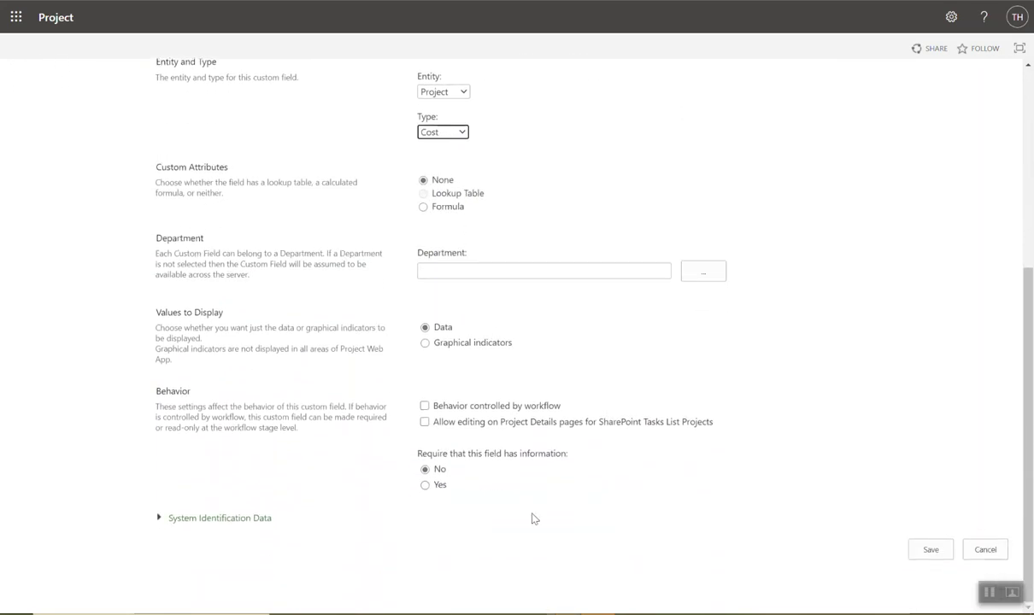
left_click(934, 556)
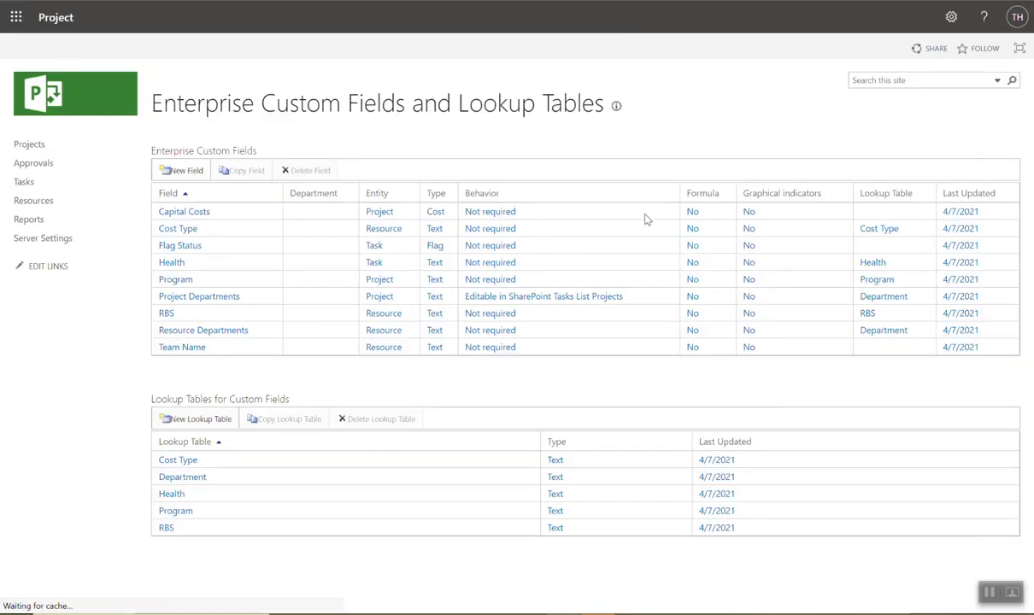
Copy the Capital Costs custom field as a new field named Operational Costs.
left_click(243, 219)
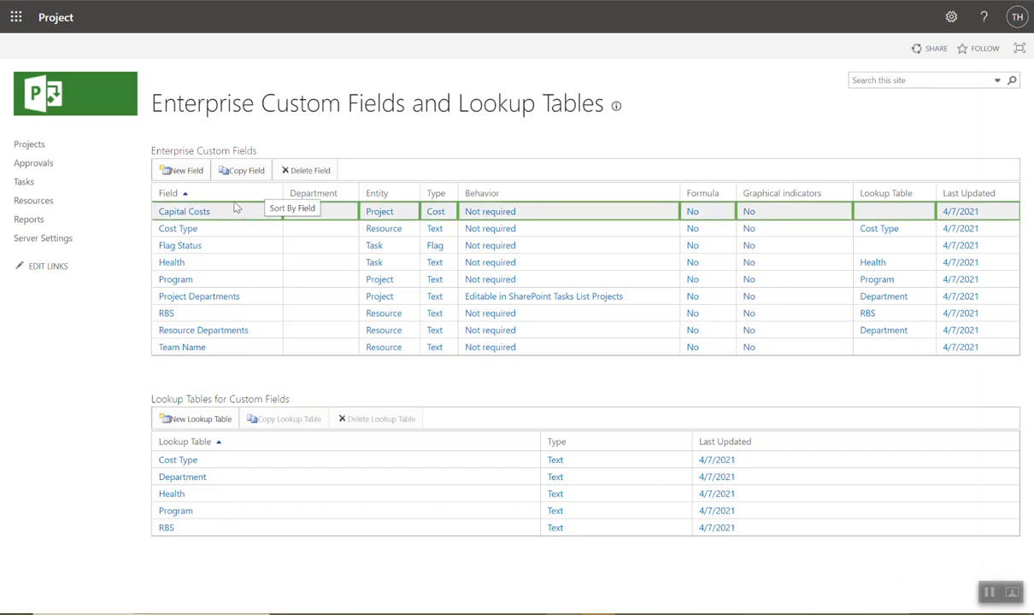
left_click(243, 174)
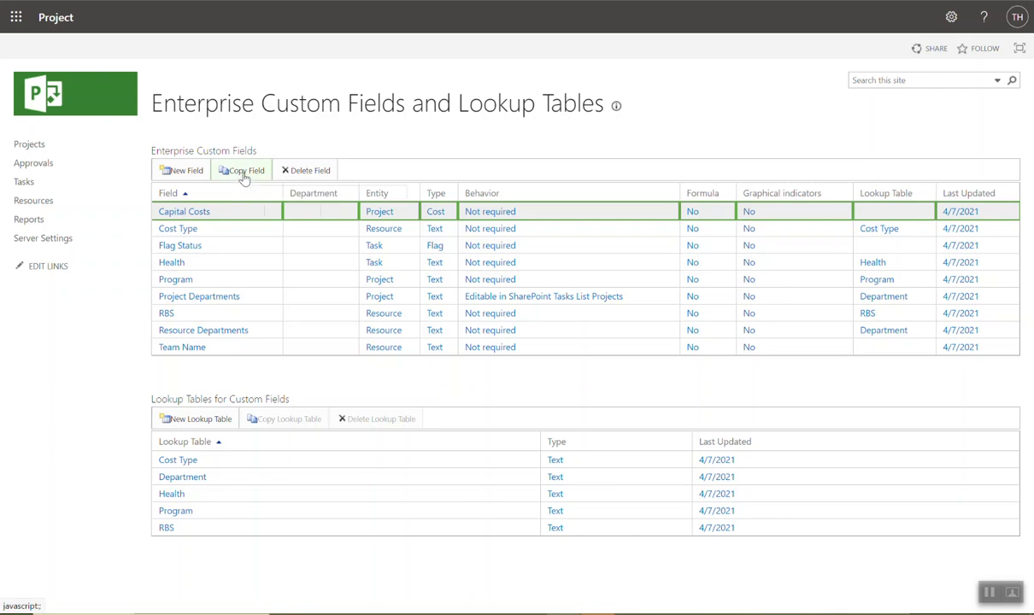
left_click(245, 171)
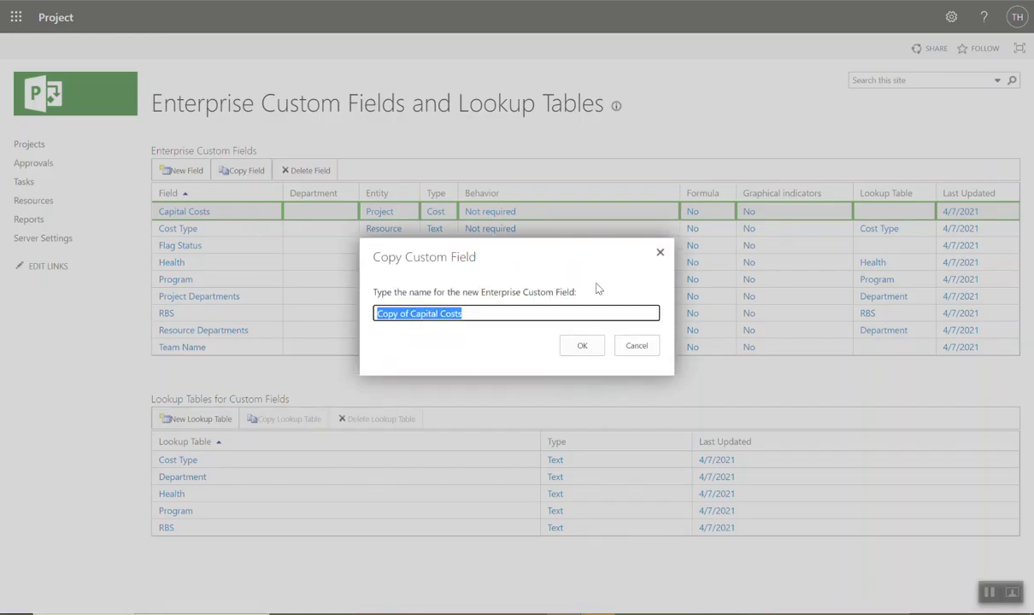
left_click(410, 314)
key("BackSpace")
key("BackSpace")
key("BackSpace")
key("BackSpace")
key("BackSpace")
key("BackSpace")
key("BackSpace")
key("Delete")
key("Delete")
key("Delete")
key("Delete")
key("Delete")
key("Delete")
key("Delete")
key("Delete")
type("Operational")
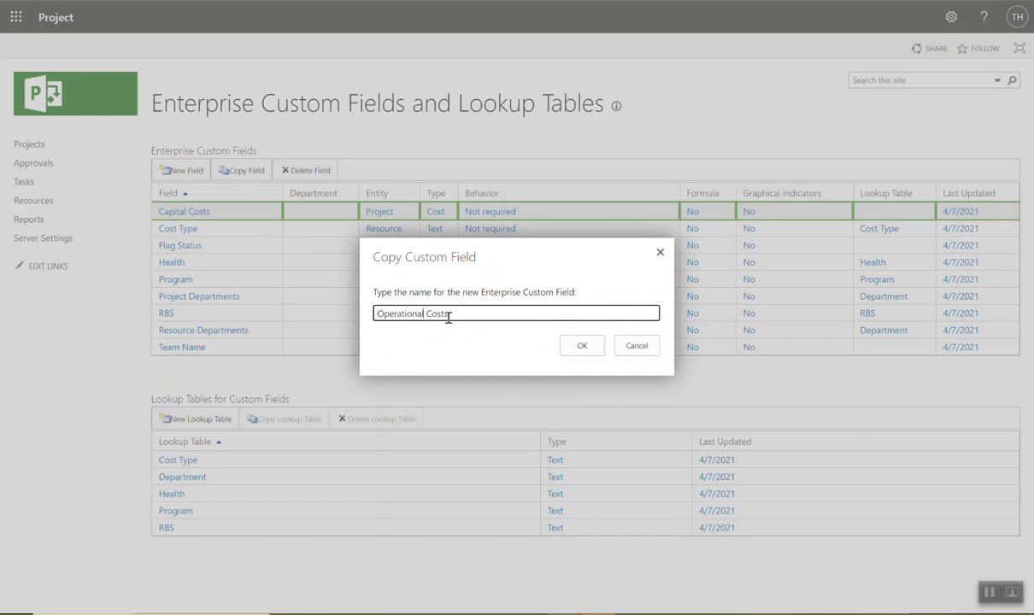
left_click(583, 345)
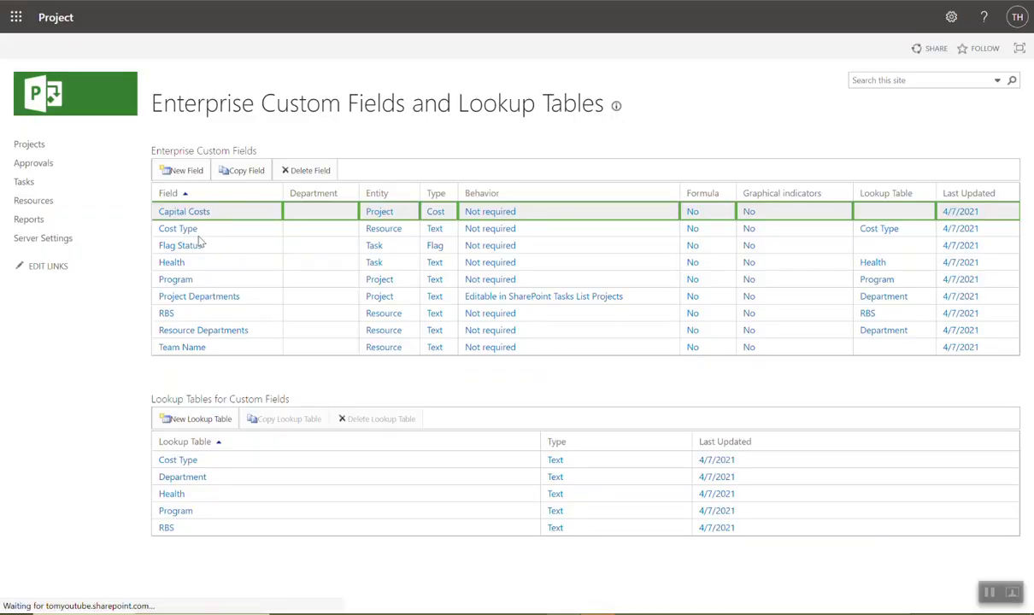
Change the Operational Costs field's description to "Please estimate your Operational costs for this project" and save it.
left_click(202, 285)
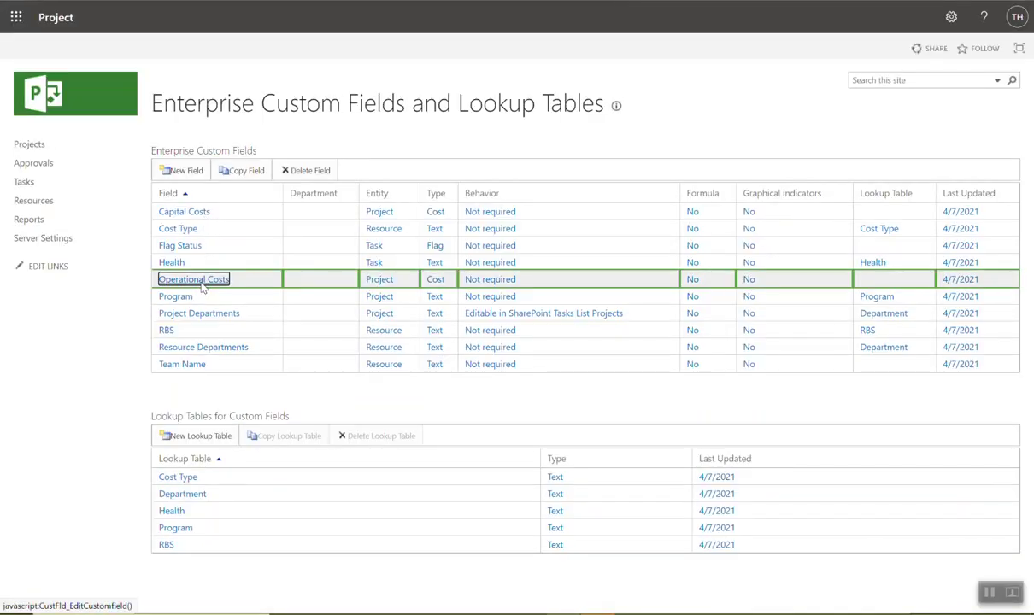
left_click(202, 286)
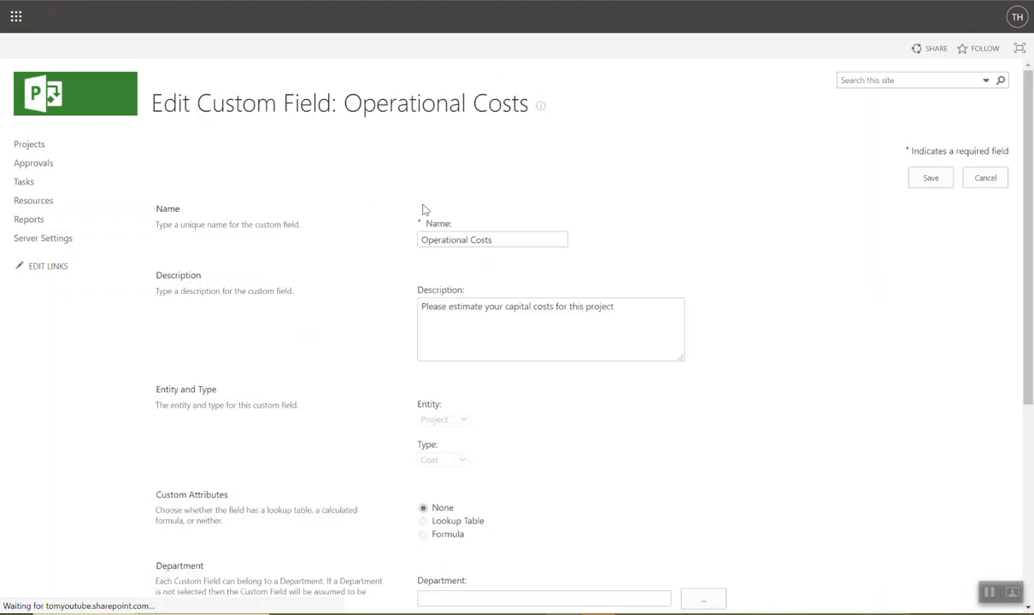
scroll(477, 340, "down", 4)
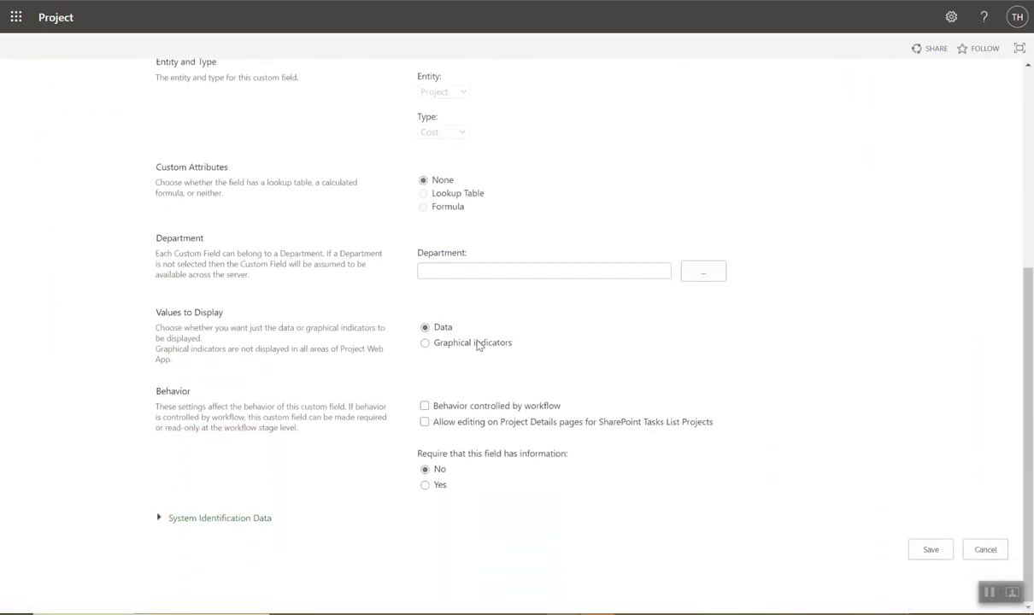
scroll(478, 346, "up", 2)
scroll(477, 345, "up", 1)
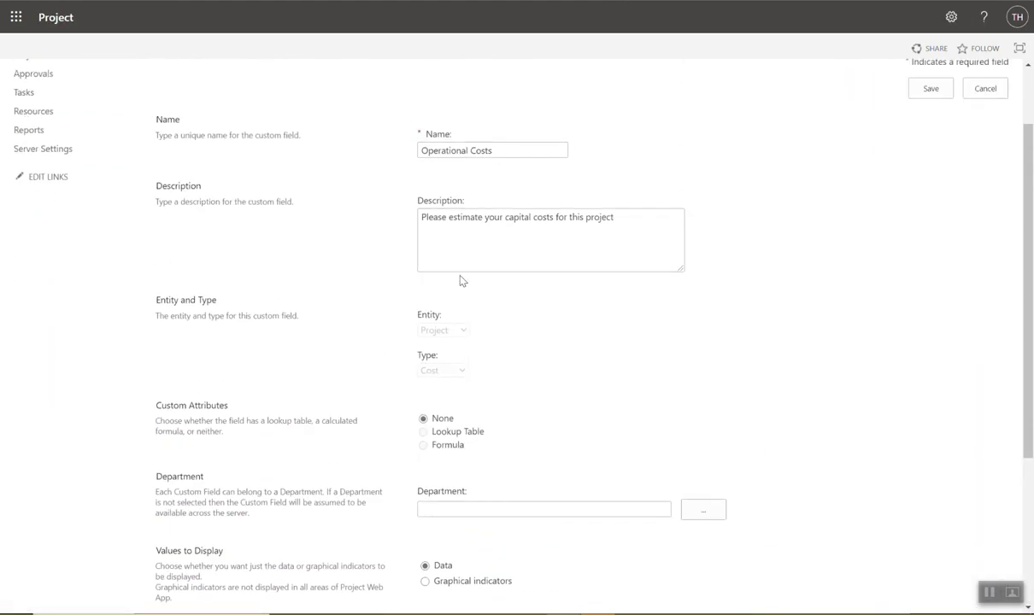
double_click(521, 222)
type("Operational")
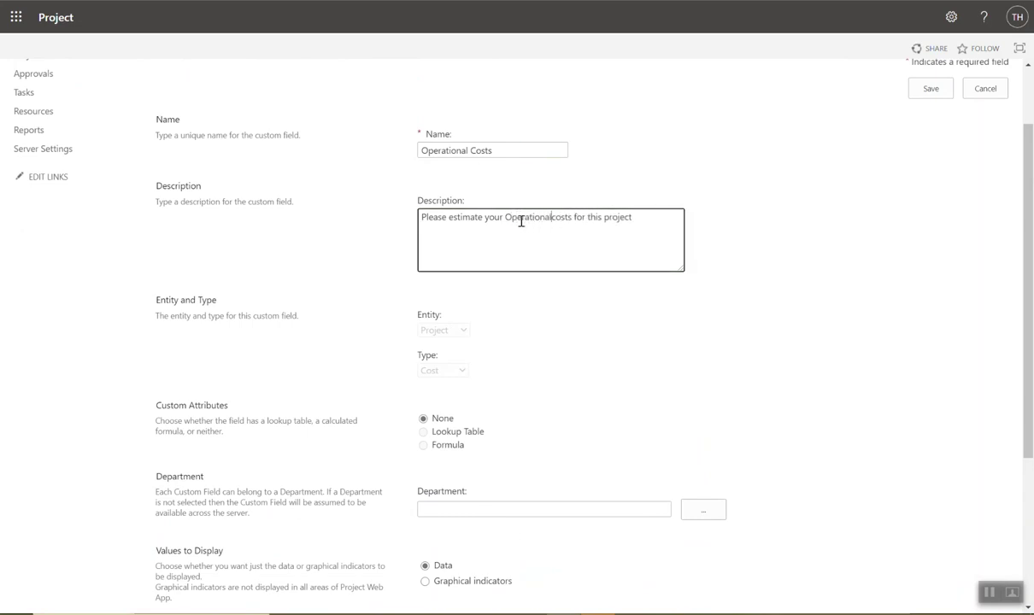
left_click(938, 91)
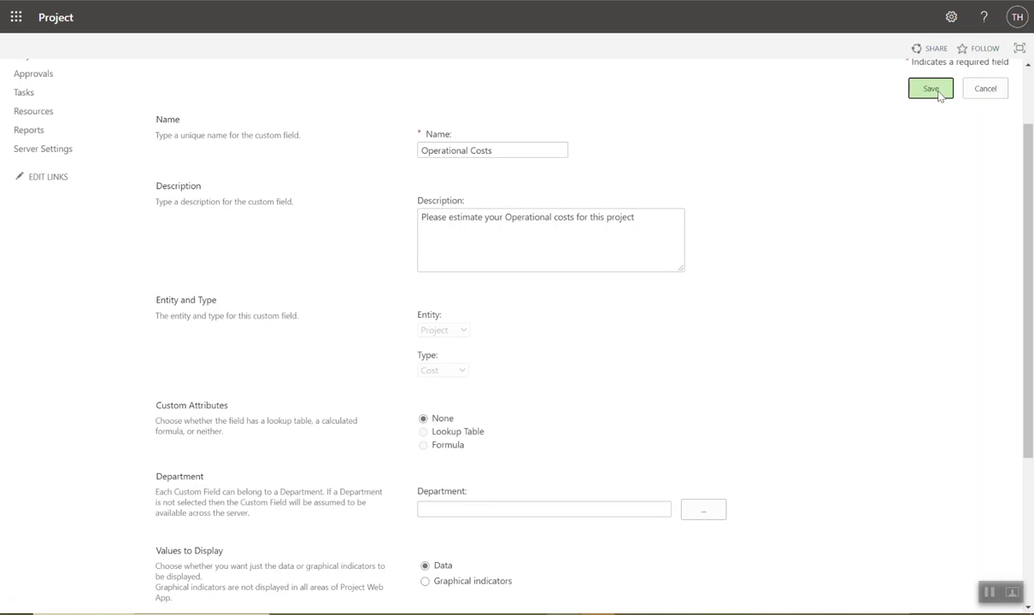